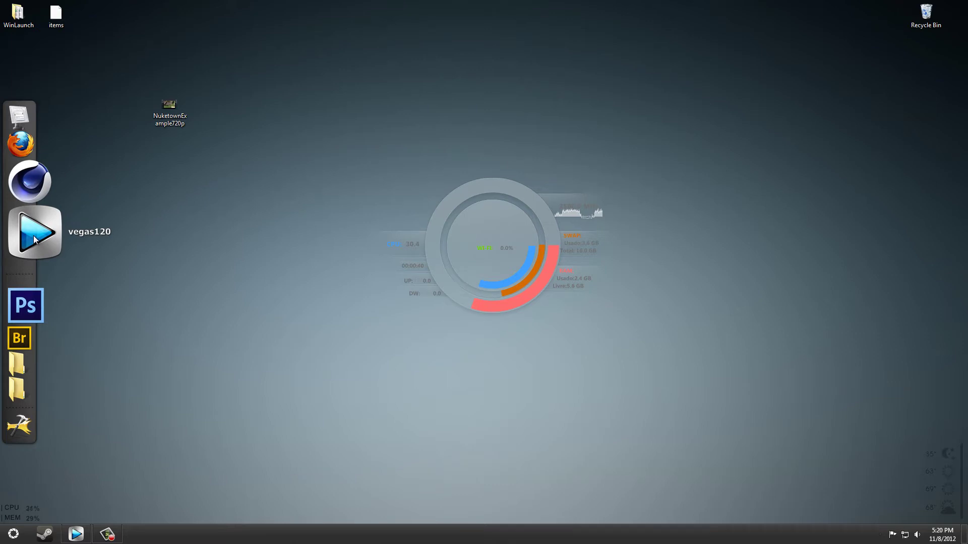
pyautogui.hotkey('shift', 'Tab')
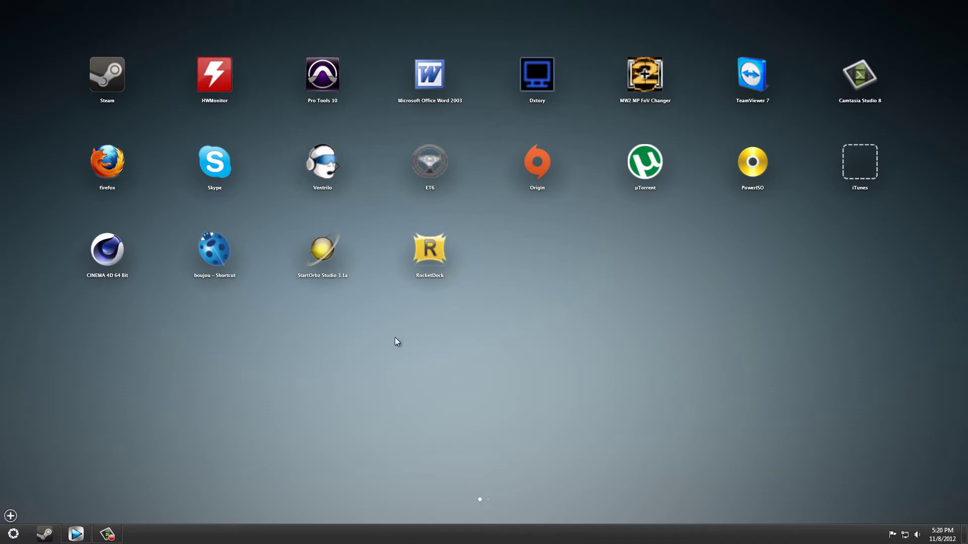
pyautogui.click(294, 318)
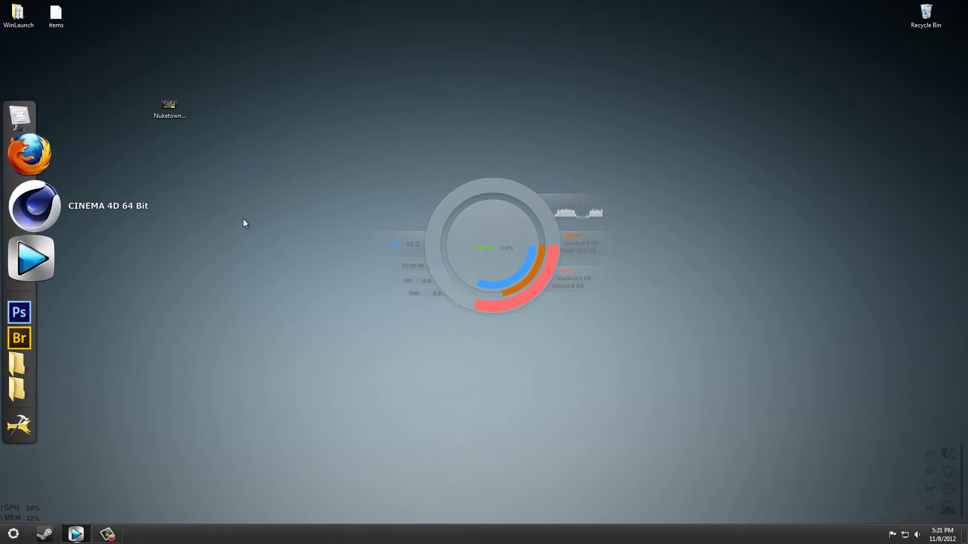
# Switch to Vegas Pro and turn off Maintain aspect ratio in the properties of the timeline's video event
pyautogui.click(75, 533)
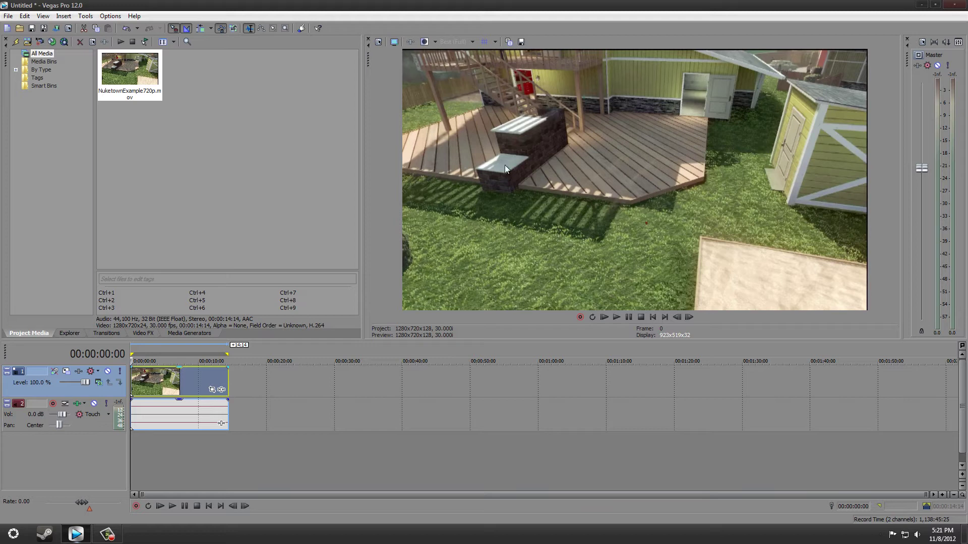
pyautogui.rightClick(153, 379)
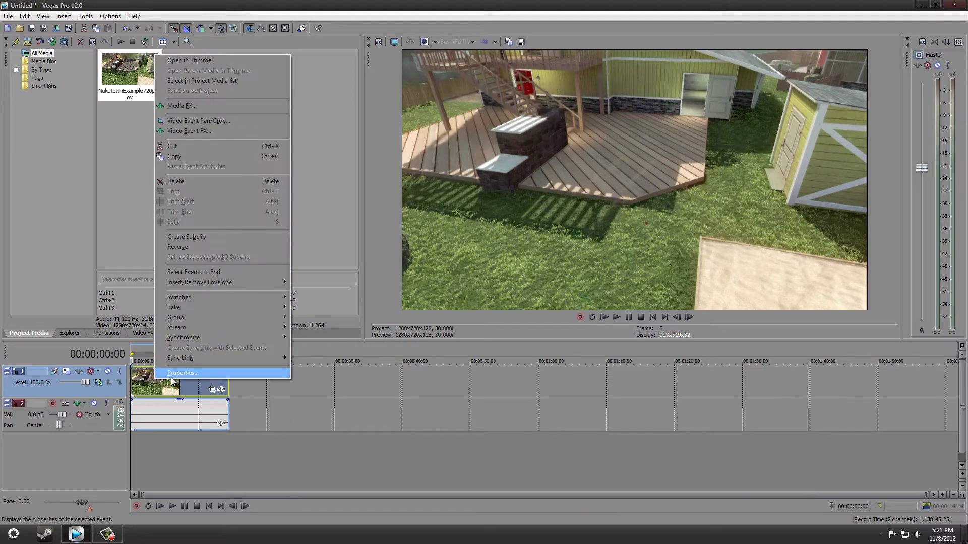
pyautogui.click(171, 373)
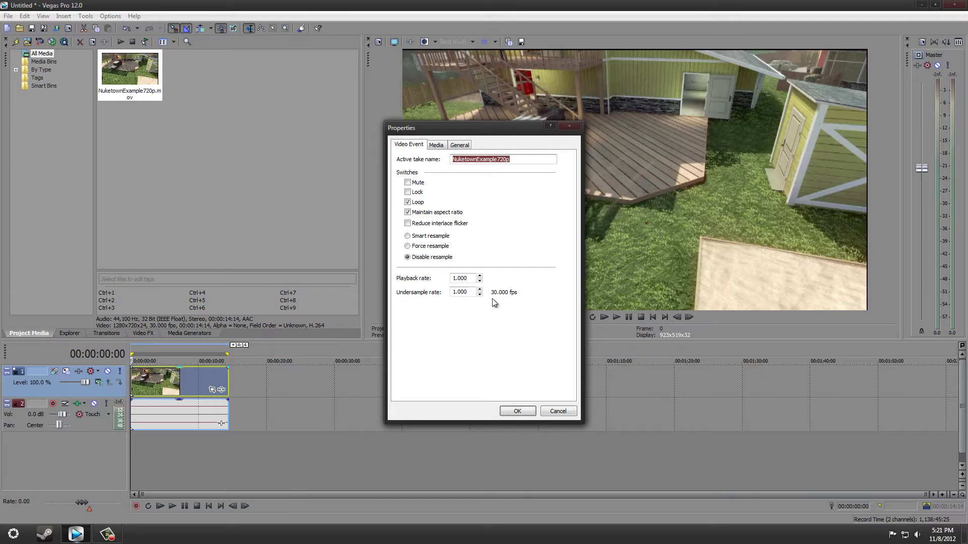
pyautogui.click(407, 213)
pyautogui.click(519, 410)
# Configure the project video properties with Best full-resolution rendering quality and 32-bit floating point (video levels) pixel format, and apply them
pyautogui.click(378, 42)
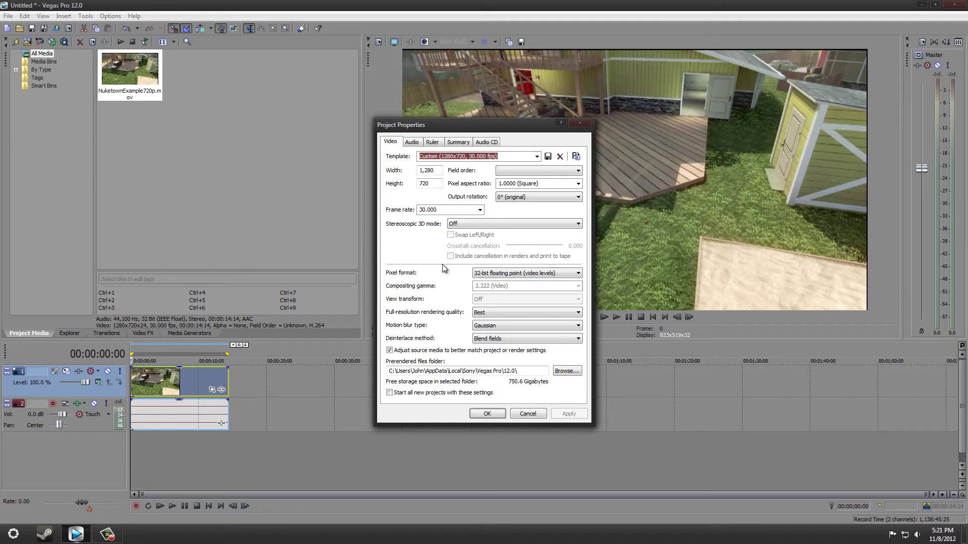
pyautogui.click(504, 312)
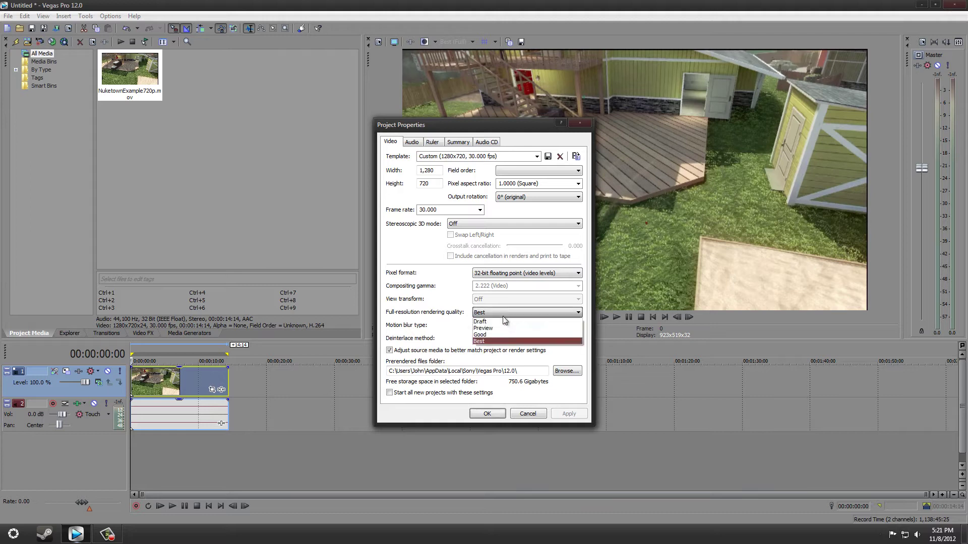
pyautogui.click(494, 340)
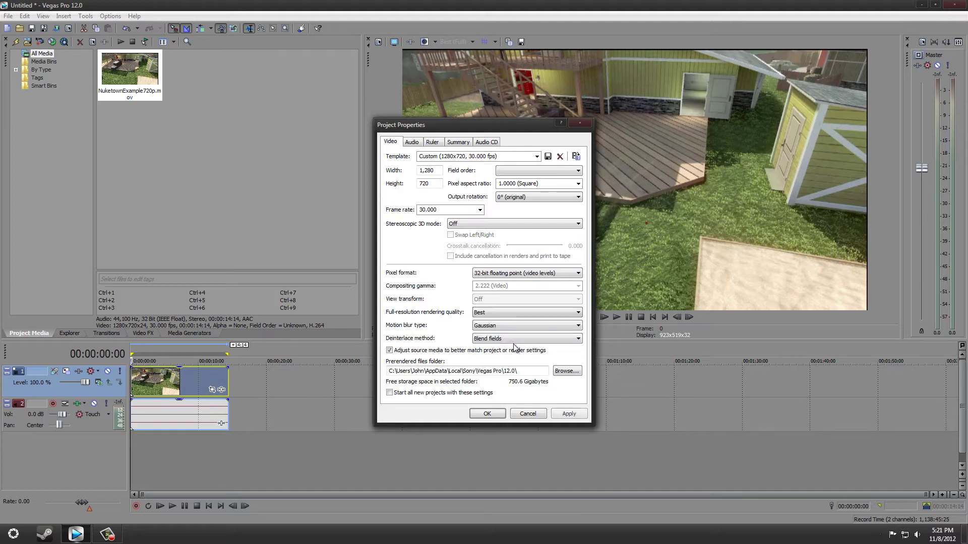
pyautogui.click(521, 274)
pyautogui.click(533, 292)
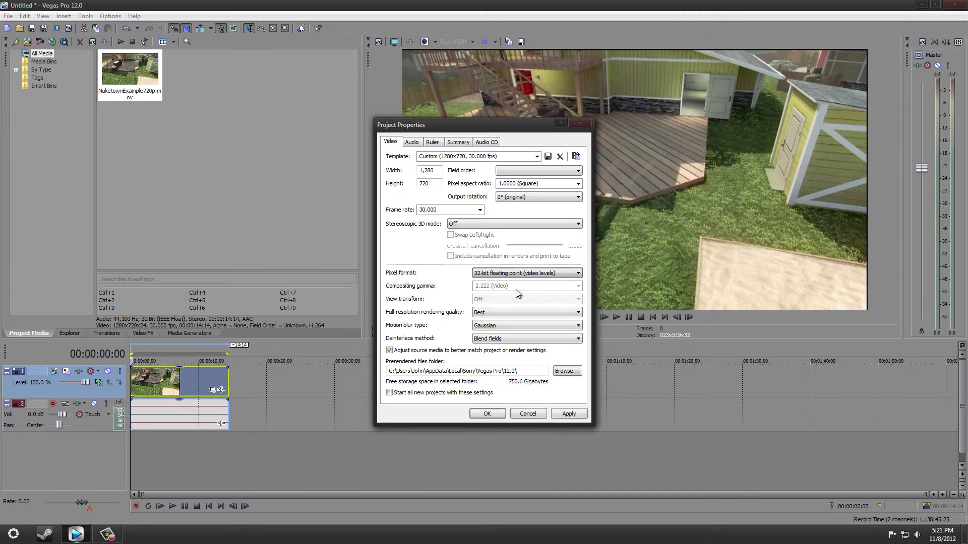
pyautogui.click(569, 414)
pyautogui.click(498, 415)
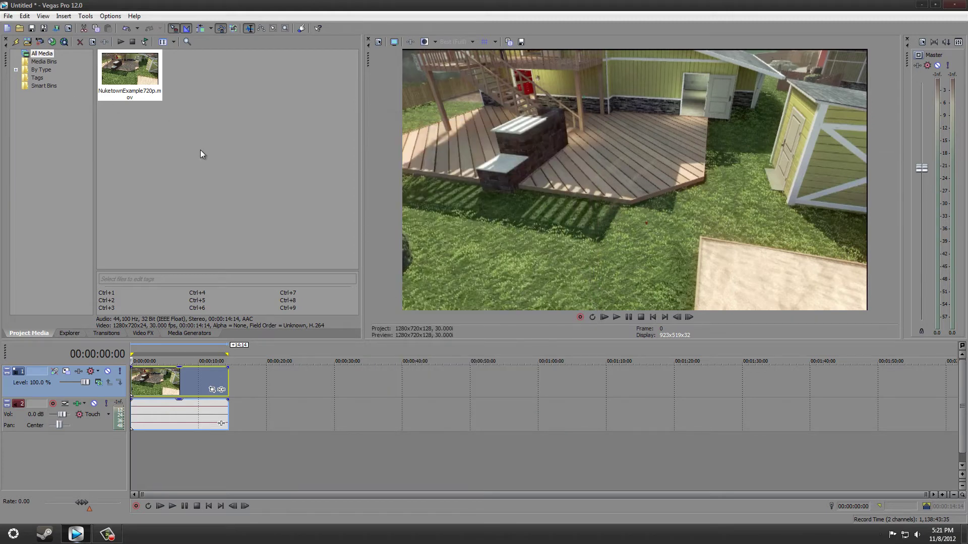
# Start a render of the project and choose the PNG image sequence output format
pyautogui.click(9, 17)
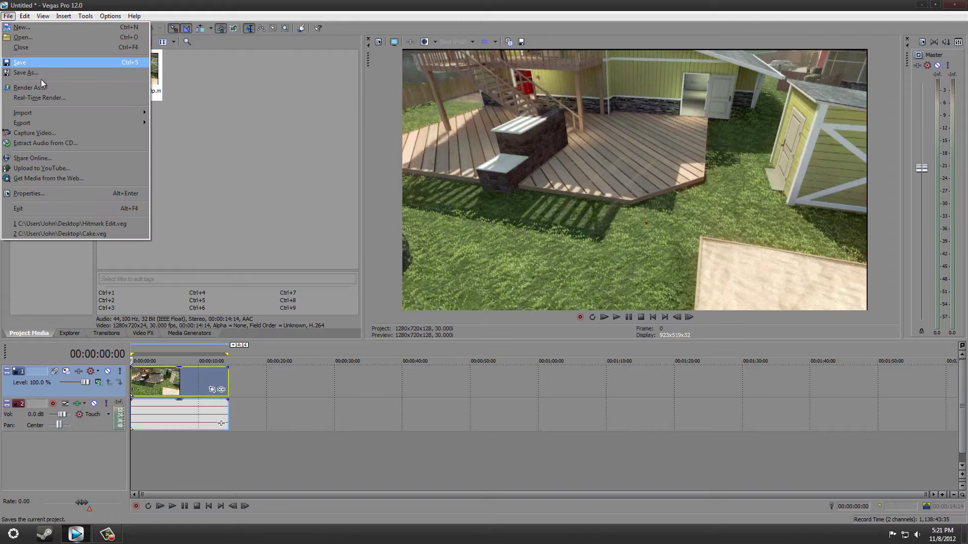
pyautogui.click(42, 87)
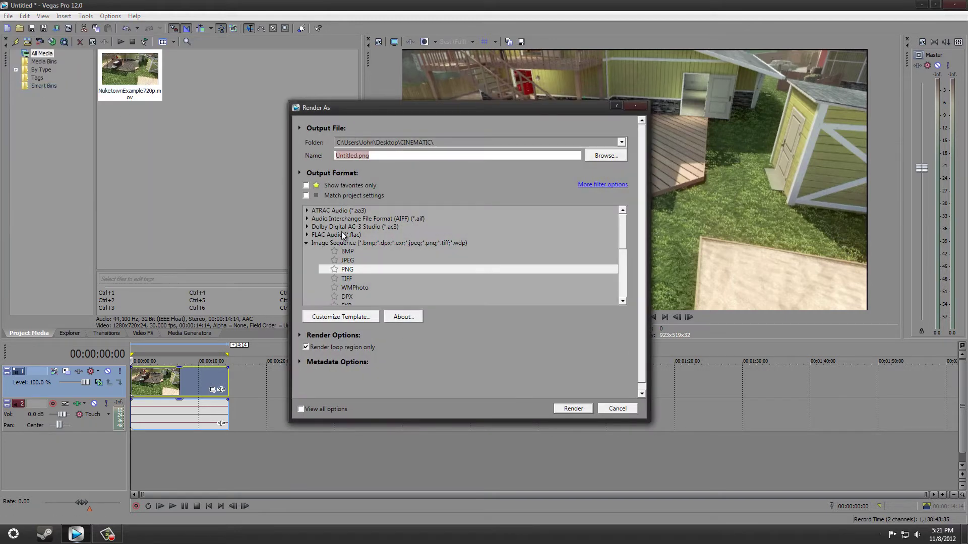
pyautogui.click(306, 243)
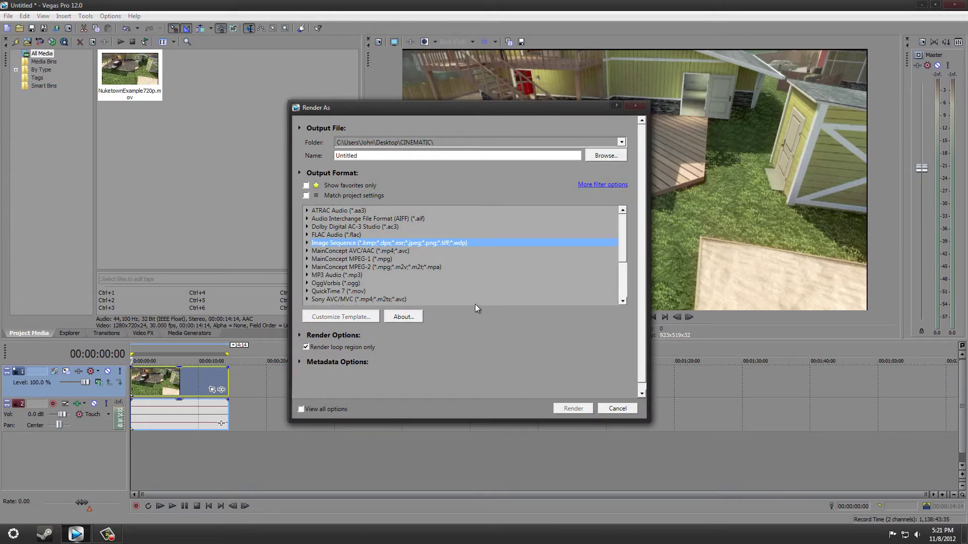
pyautogui.click(306, 243)
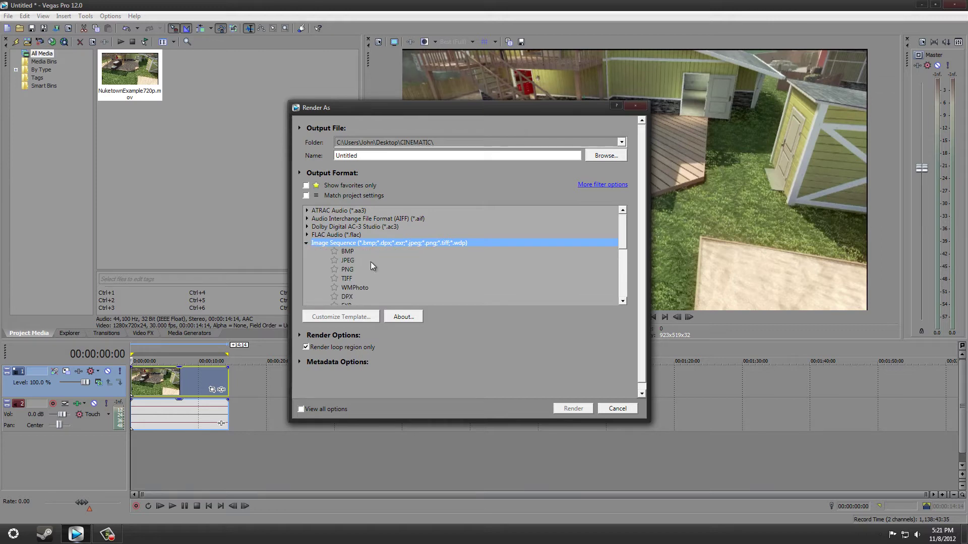
pyautogui.click(350, 270)
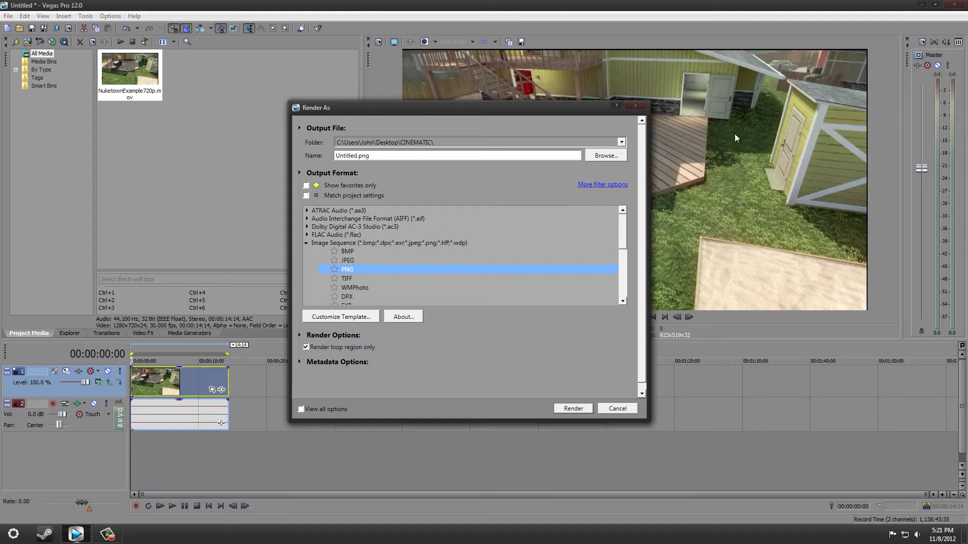
# Browse for the render's output location and create a Desktop folder named CINEAMTICS 2
pyautogui.click(605, 156)
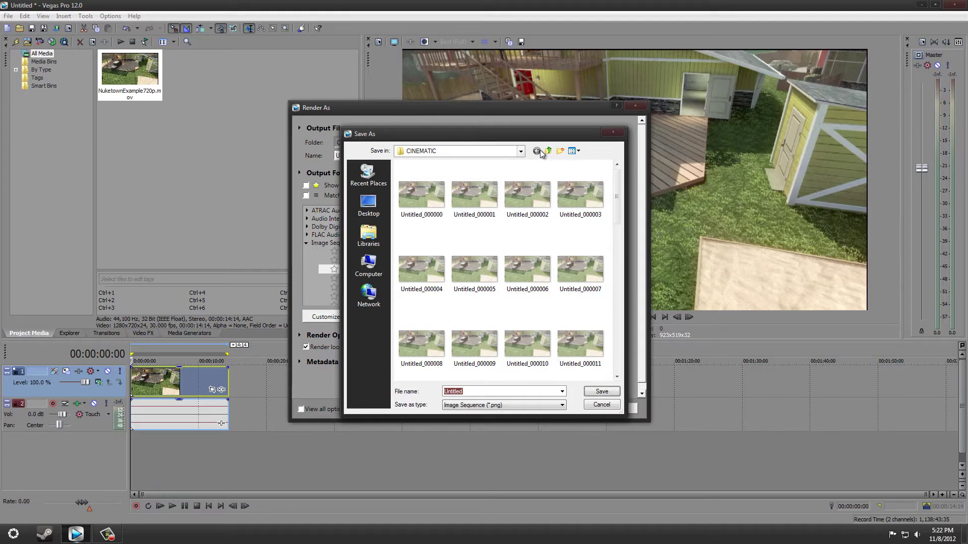
pyautogui.click(613, 132)
pyautogui.click(605, 156)
pyautogui.click(369, 206)
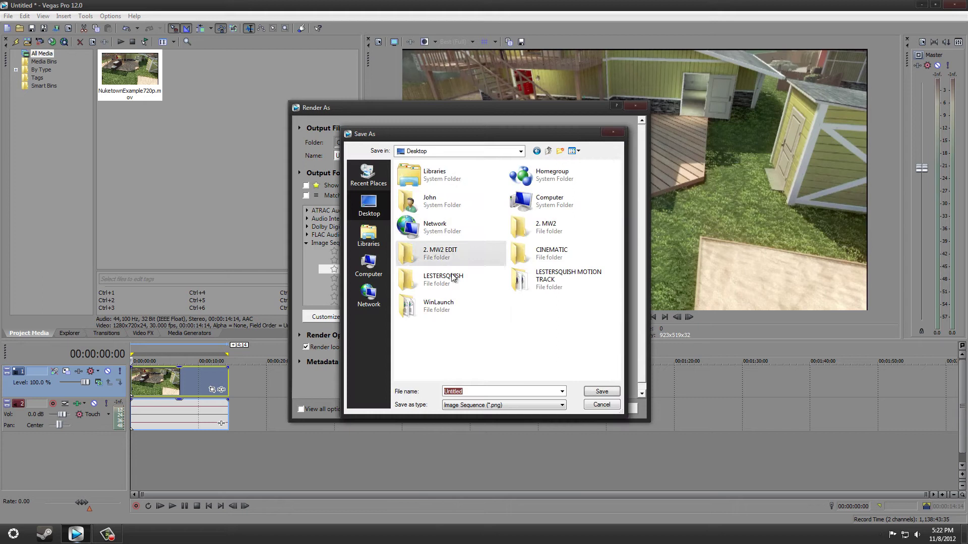
pyautogui.rightClick(504, 317)
pyautogui.moveTo(537, 422)
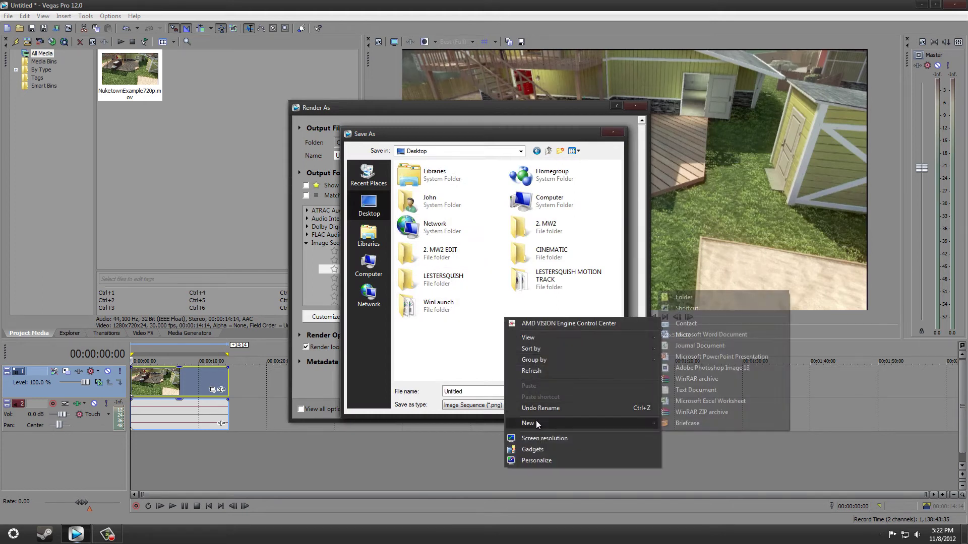
pyautogui.click(685, 297)
pyautogui.write('CINE')
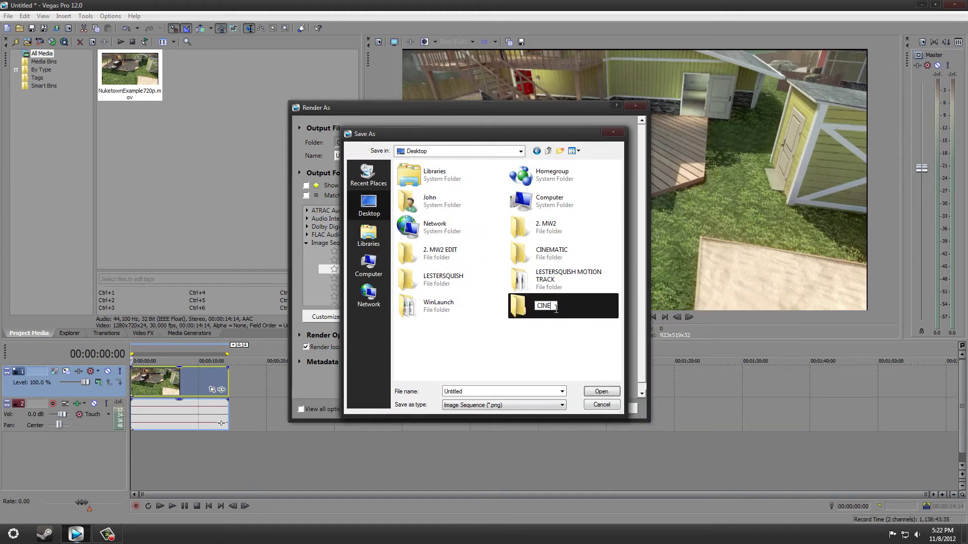
pyautogui.write('AMTICS 2')
pyautogui.press('Return')
# Name the output Tut, save it into the CINEAMTICS 2 folder, and render the PNG sequence
pyautogui.click(484, 396)
pyautogui.write('g;jsndf;glksdfg')
pyautogui.click(601, 394)
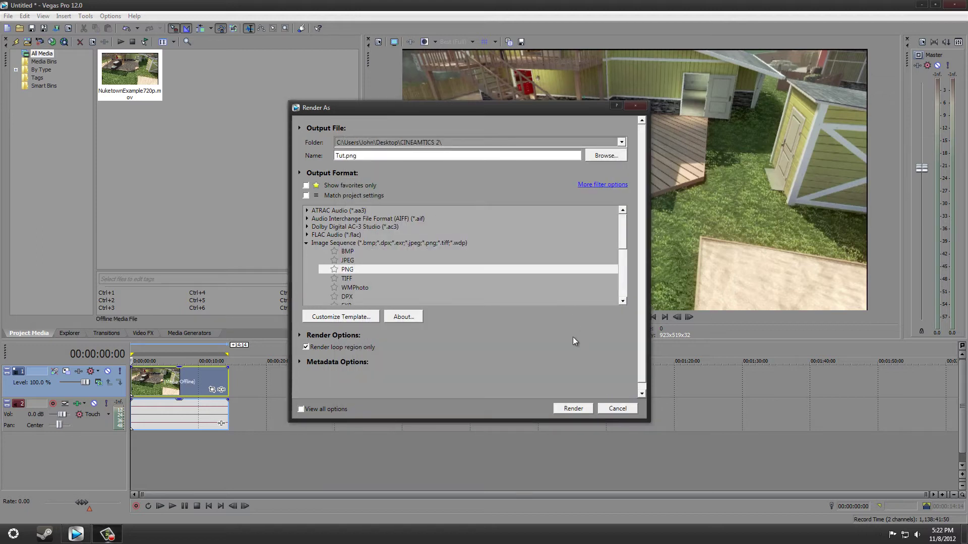
pyautogui.click(574, 409)
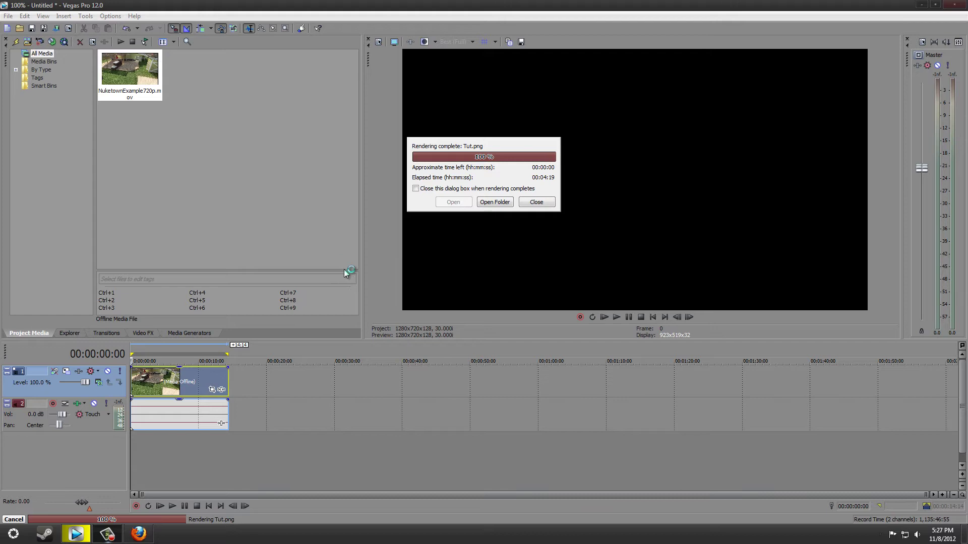
# Open the render's output folder and look through the exported PNG frames
pyautogui.click(488, 205)
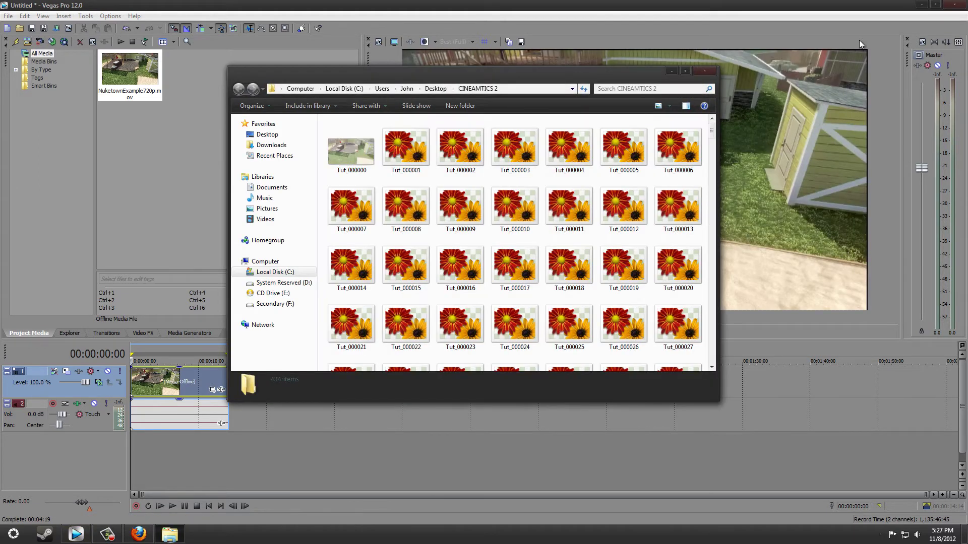
pyautogui.click(922, 5)
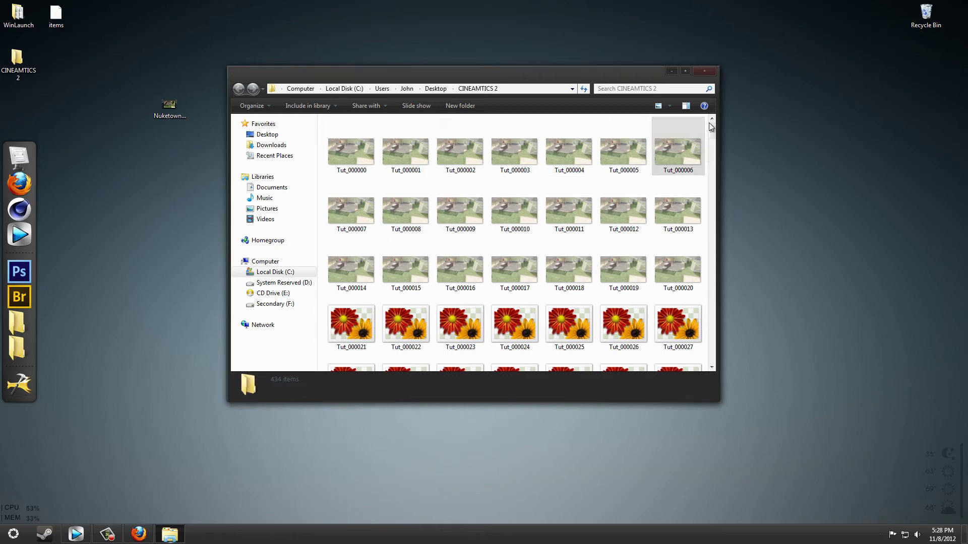
pyautogui.moveTo(712, 131); pyautogui.dragTo(692, 94)
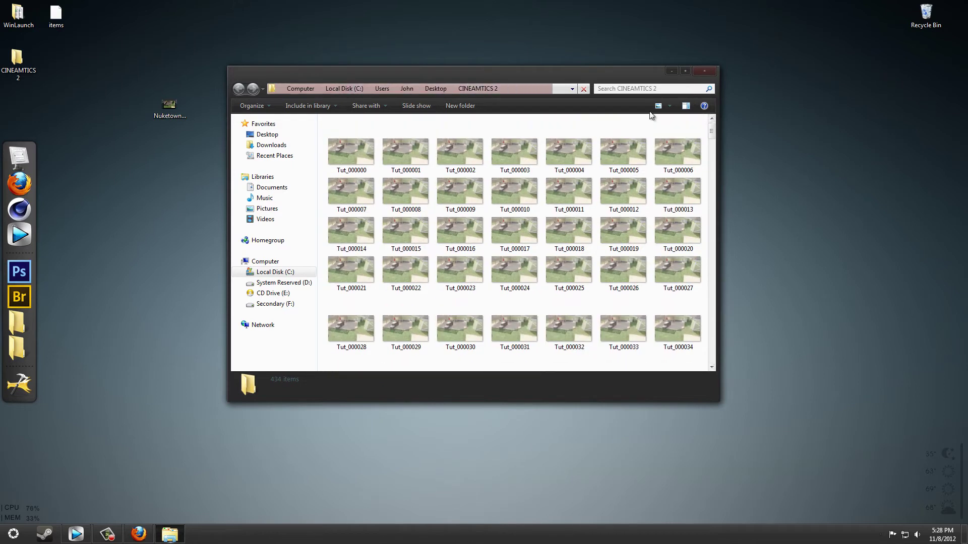
pyautogui.click(671, 71)
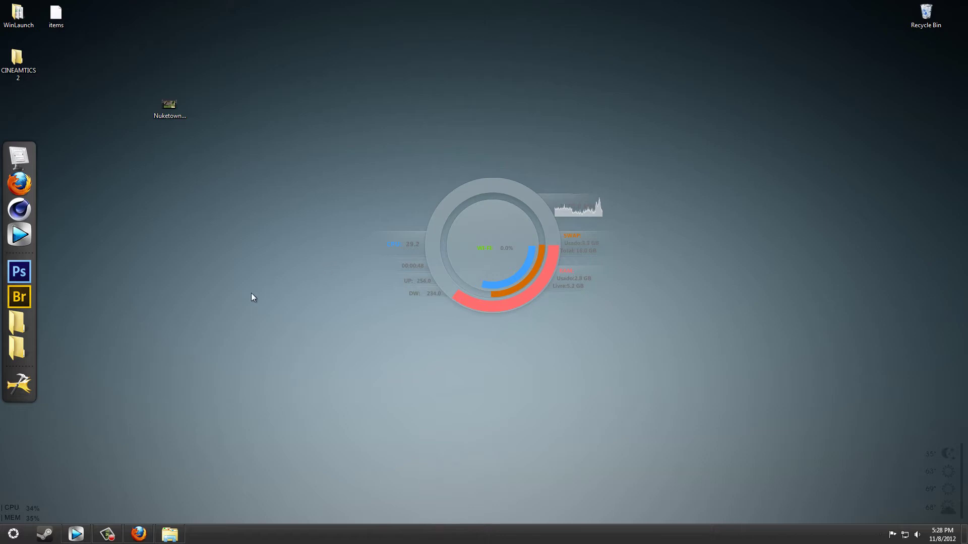
# Launch boujou and start importing an image sequence
pyautogui.hotkey('shift', 'Tab')
pyautogui.click(204, 246)
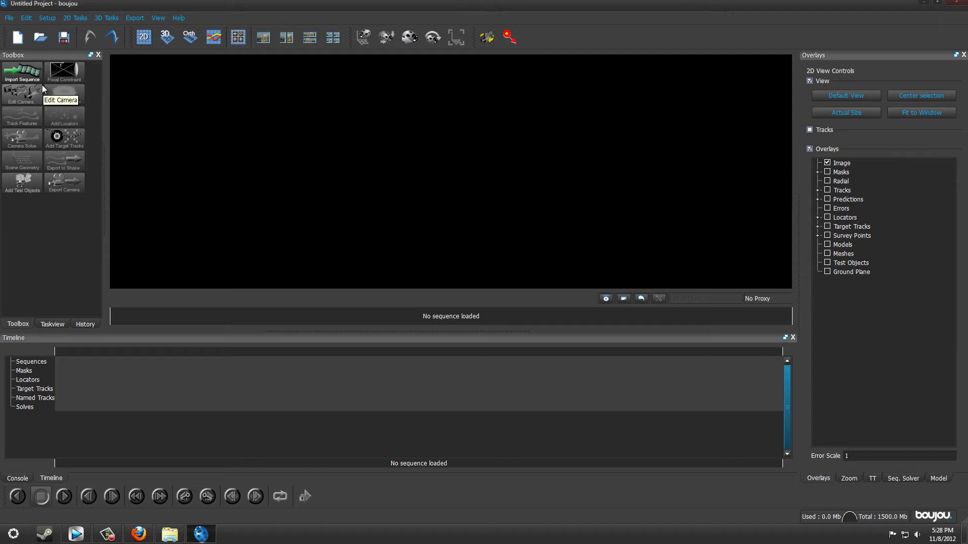
pyautogui.click(21, 76)
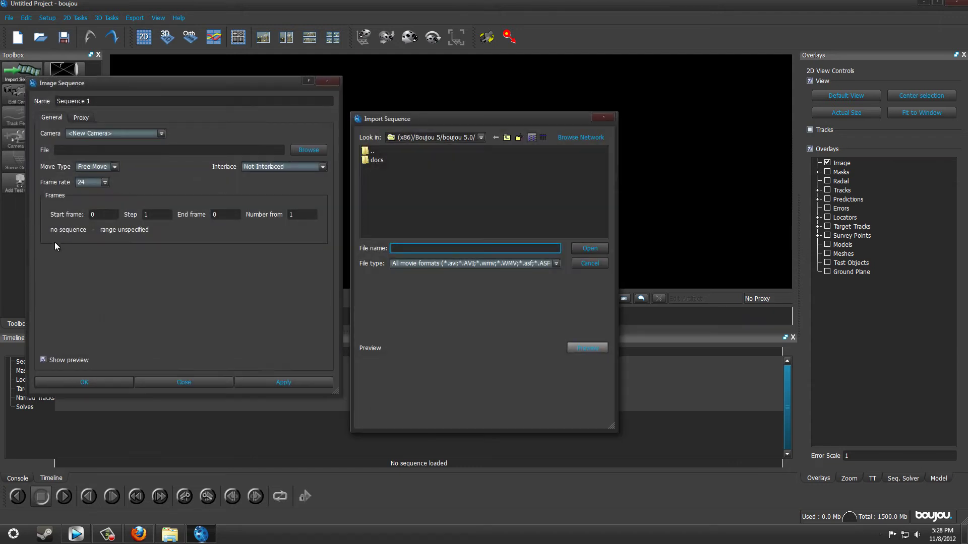
# Load Tut_000000.png from the CINEAMTICS 2 folder on the Desktop as the sequence's source file
pyautogui.click(481, 137)
pyautogui.click(422, 150)
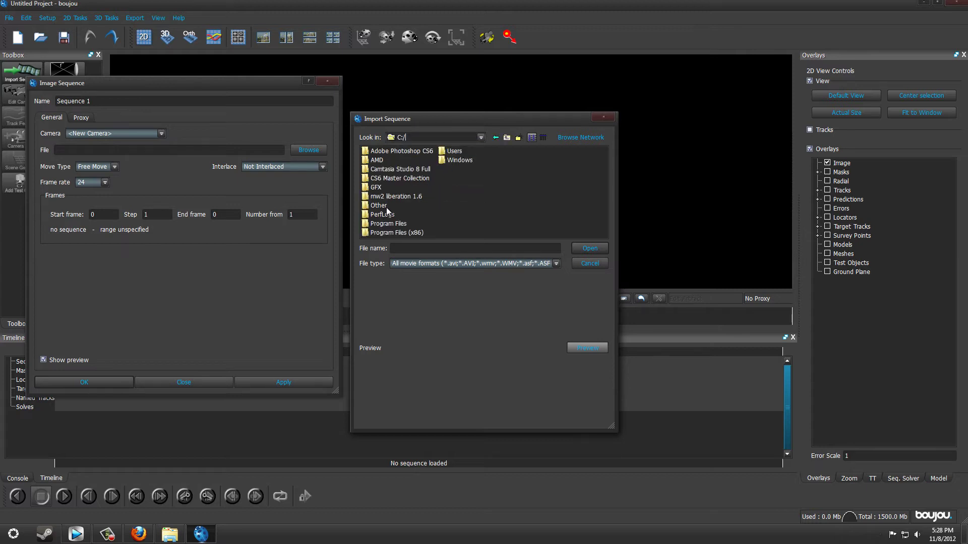
pyautogui.doubleClick(455, 152)
pyautogui.click(377, 162)
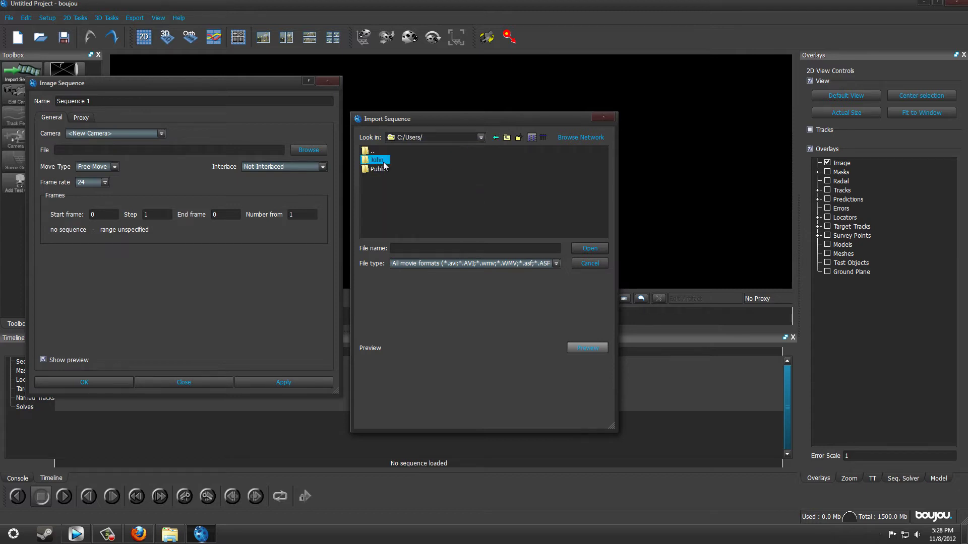
pyautogui.doubleClick(380, 160)
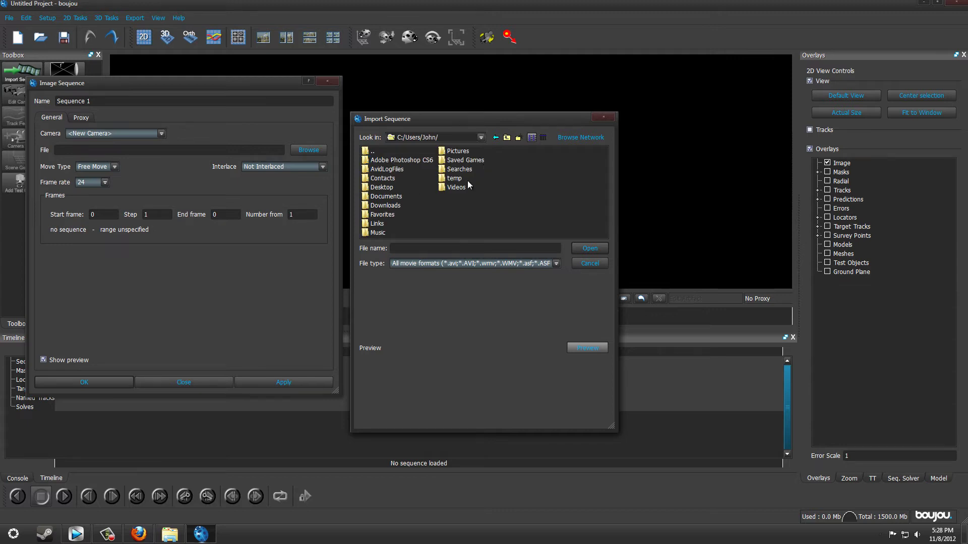
pyautogui.doubleClick(383, 187)
pyautogui.doubleClick(396, 178)
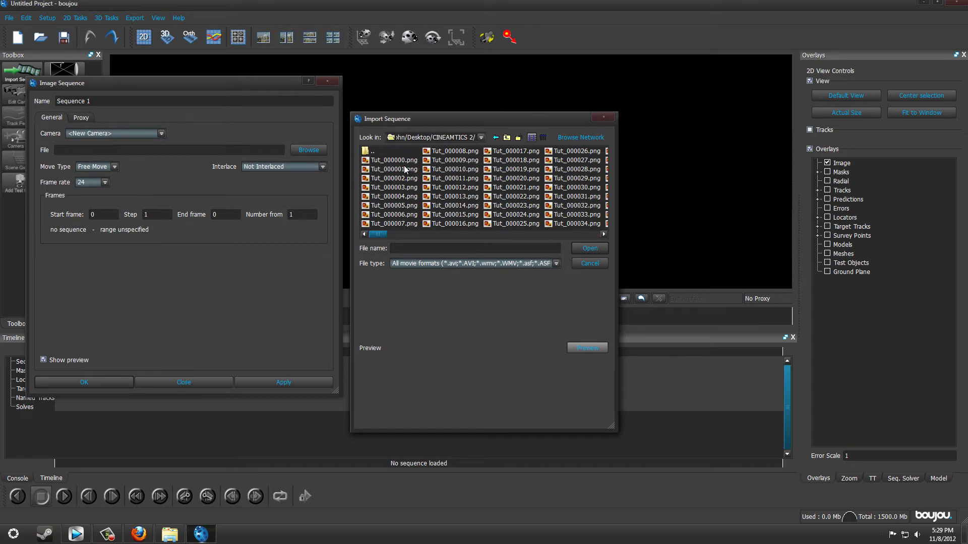
pyautogui.click(406, 160)
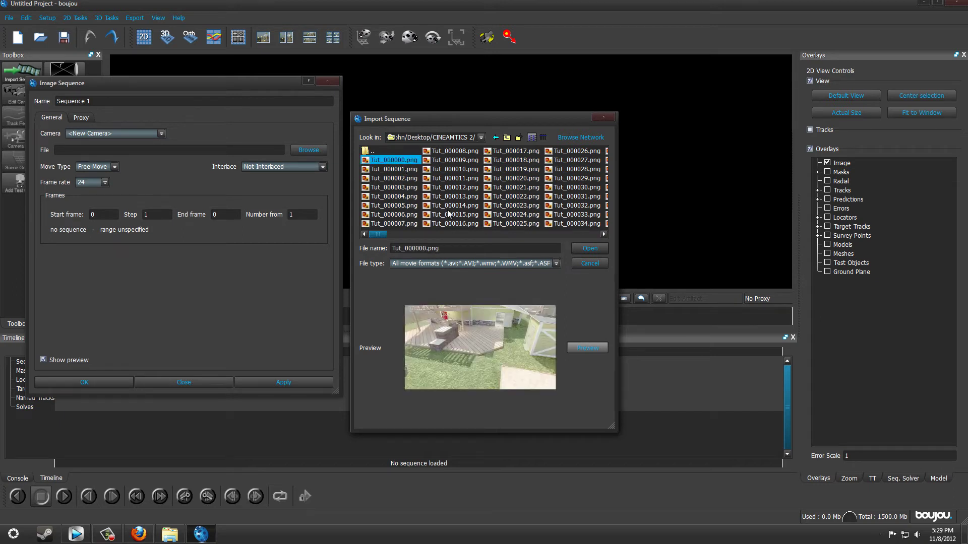
pyautogui.click(583, 253)
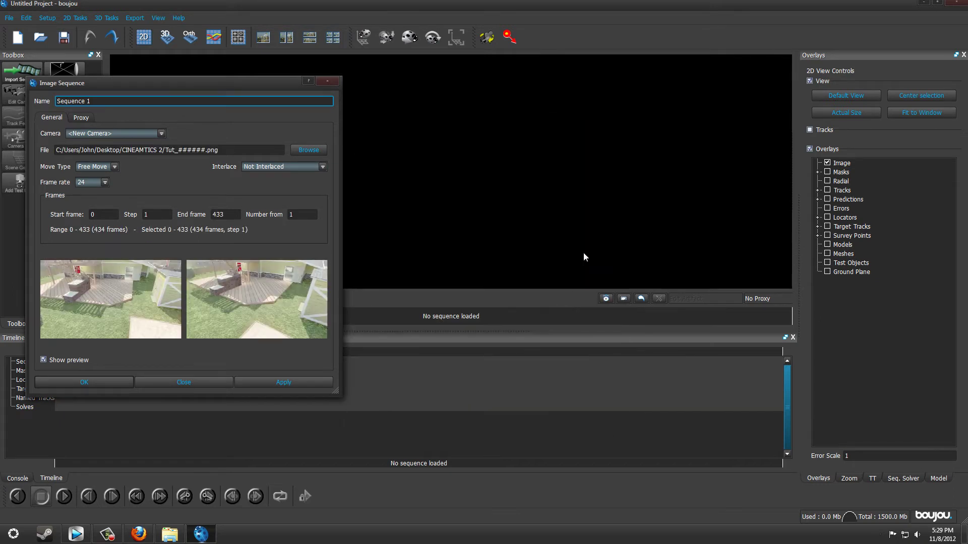
# Import the PNG sequence at a frame rate of 30 without using its alpha channel as a mask, and close the import settings
pyautogui.moveTo(184, 83); pyautogui.dragTo(392, 95)
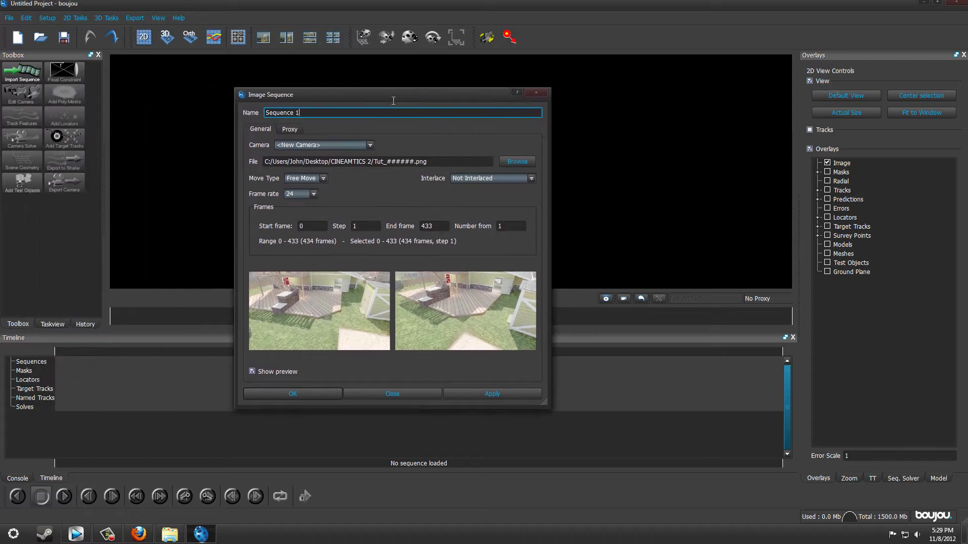
pyautogui.click(313, 195)
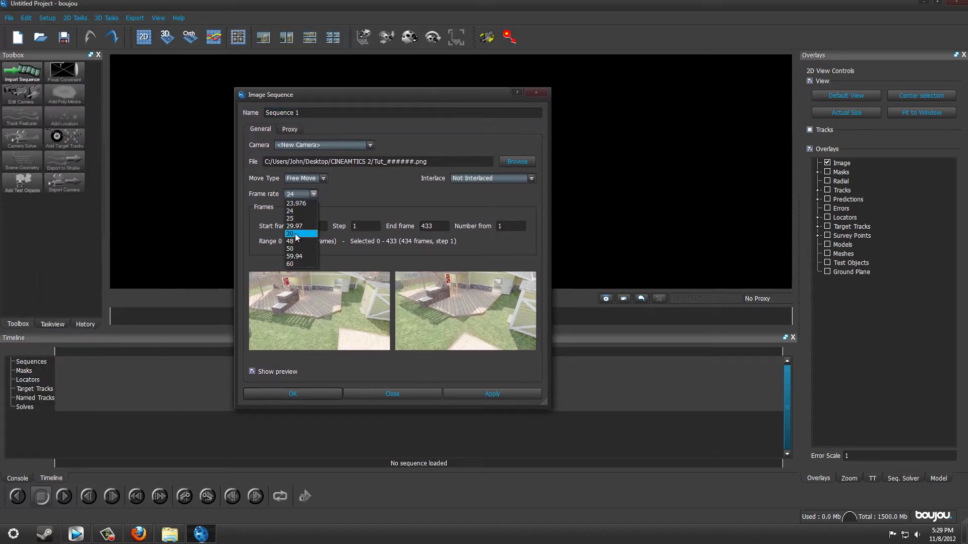
pyautogui.click(295, 234)
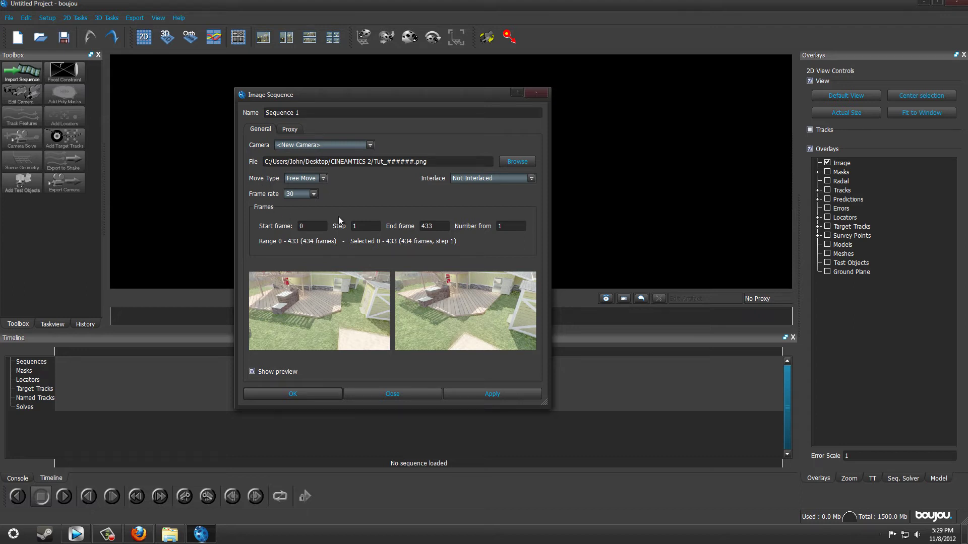
pyautogui.click(466, 395)
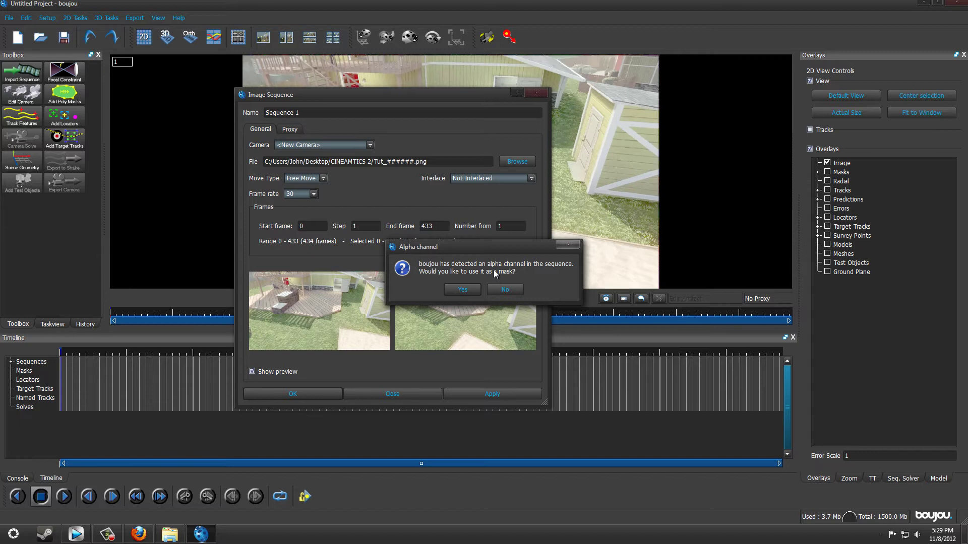
pyautogui.click(505, 290)
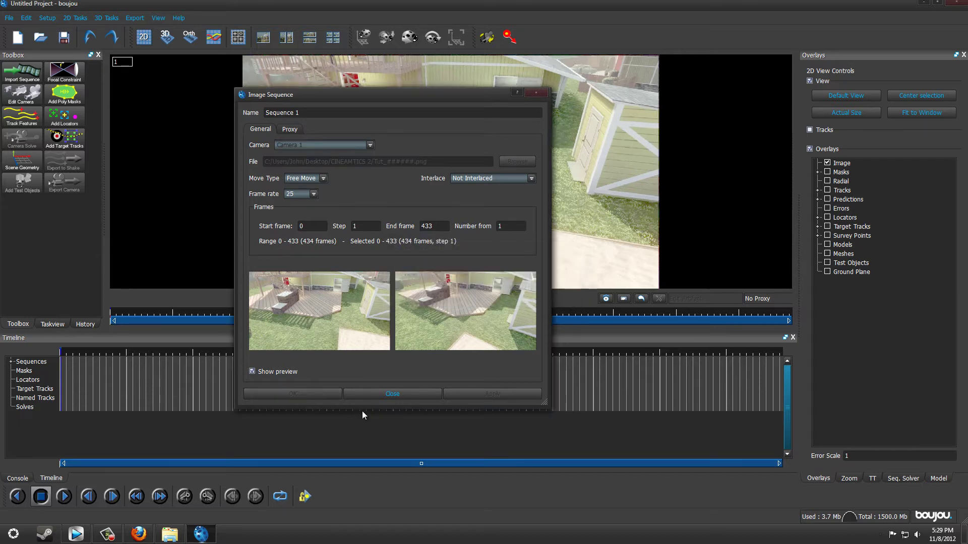
pyautogui.click(399, 394)
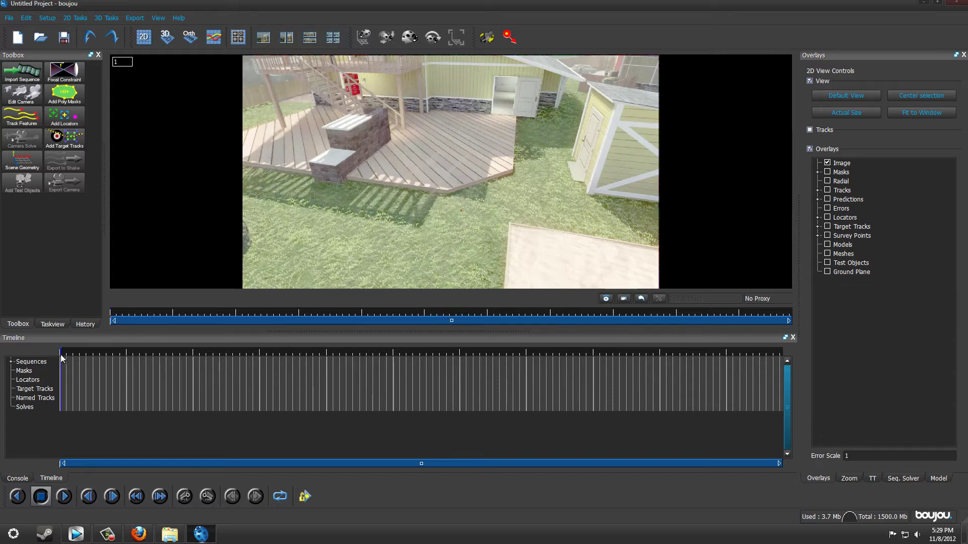
# Run feature tracking on Sequence 1 over all frames
pyautogui.moveTo(81, 359); pyautogui.dragTo(50, 373)
pyautogui.click(19, 114)
pyautogui.moveTo(83, 84); pyautogui.dragTo(273, 127)
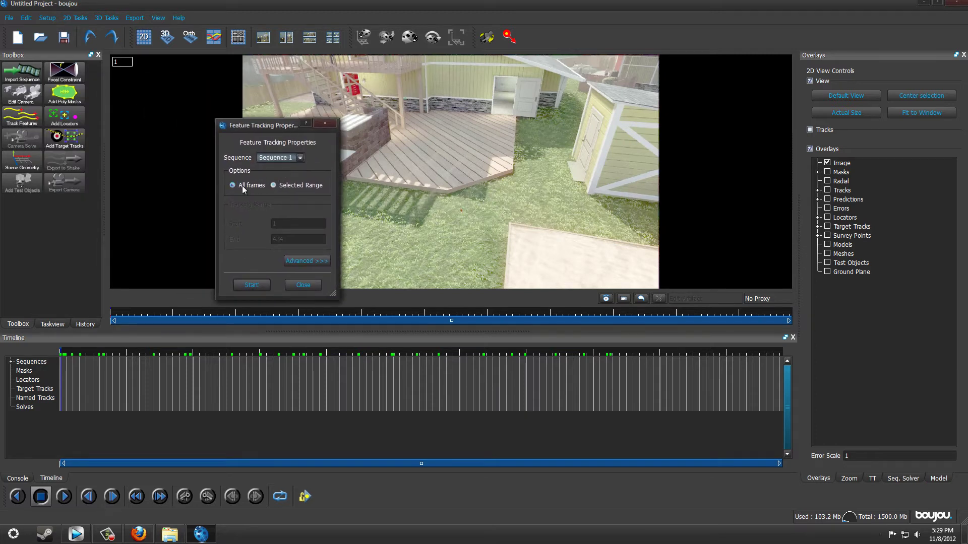
pyautogui.click(257, 286)
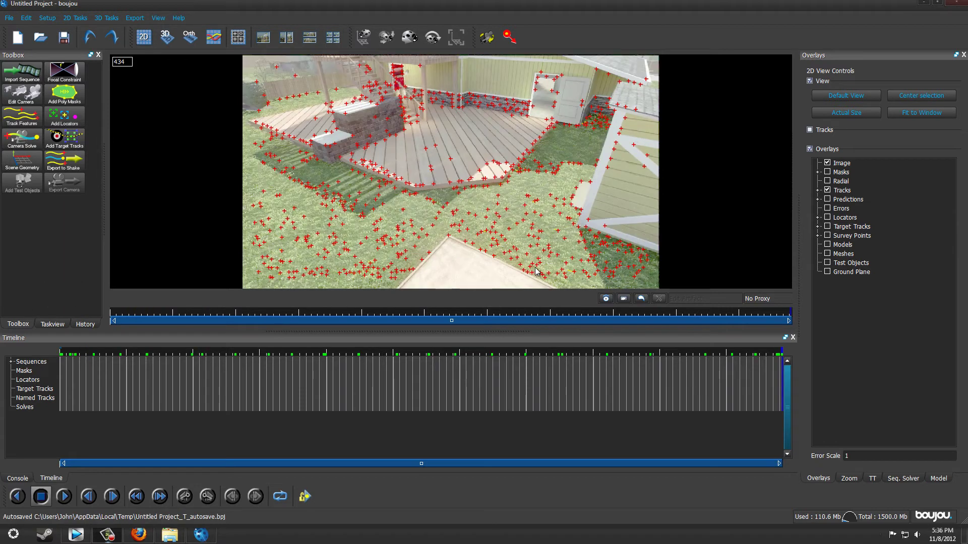
# Run a camera solve on Sequence 1 over all frames with camera path smoothness optimized, and scrub through the solved shot
pyautogui.moveTo(782, 355); pyautogui.dragTo(45, 393)
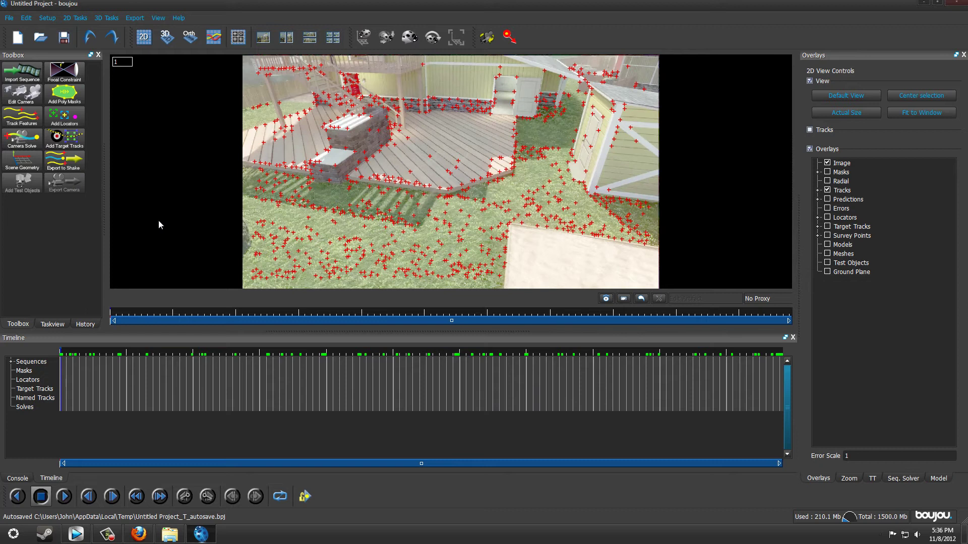
pyautogui.click(21, 143)
pyautogui.moveTo(142, 84); pyautogui.dragTo(253, 104)
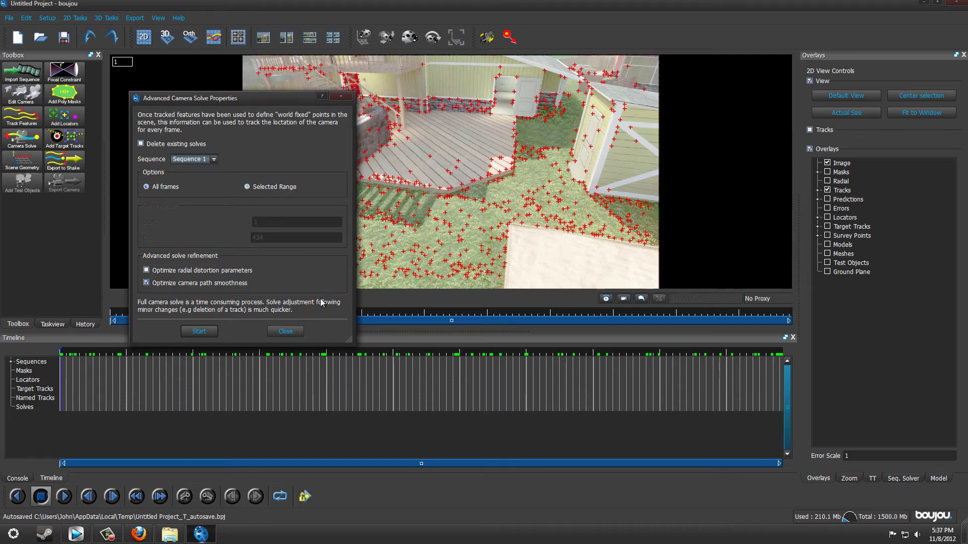
pyautogui.click(199, 331)
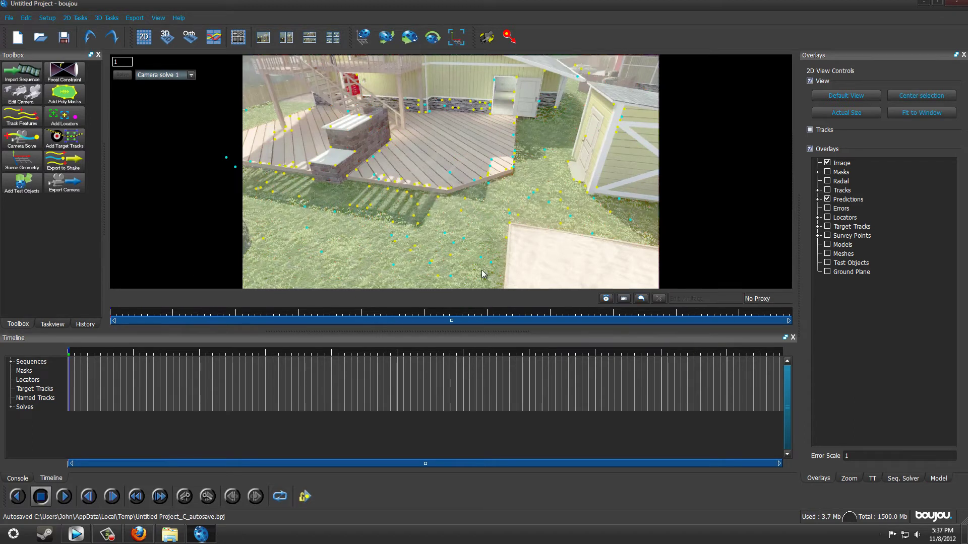
pyautogui.moveTo(68, 360)
pyautogui.mouseDown()
pyautogui.moveTo(703, 367)
pyautogui.moveTo(63, 368)
pyautogui.mouseUp()
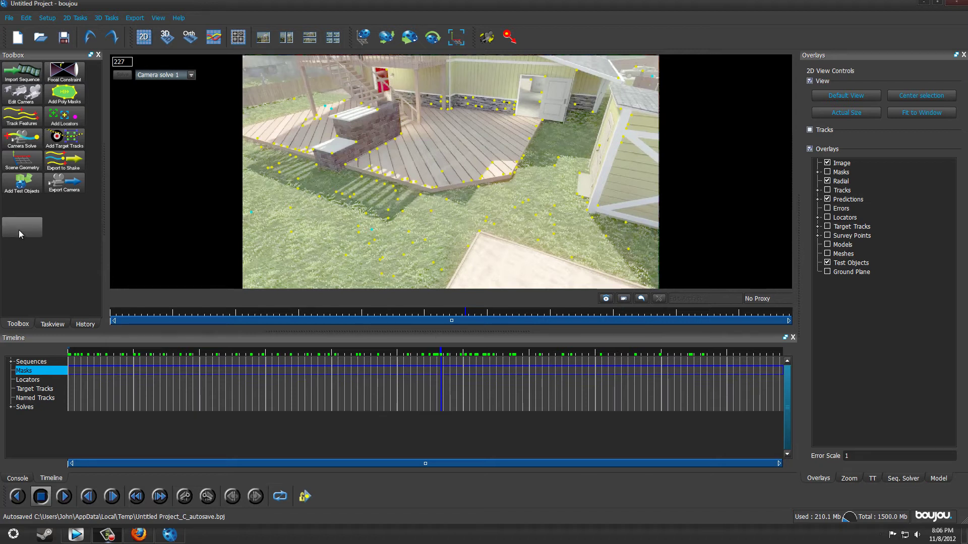
# Add an Origin coordinate frame hint connected to a point on the deck's front edge near its corner, and update the coordinate frame
pyautogui.click(22, 164)
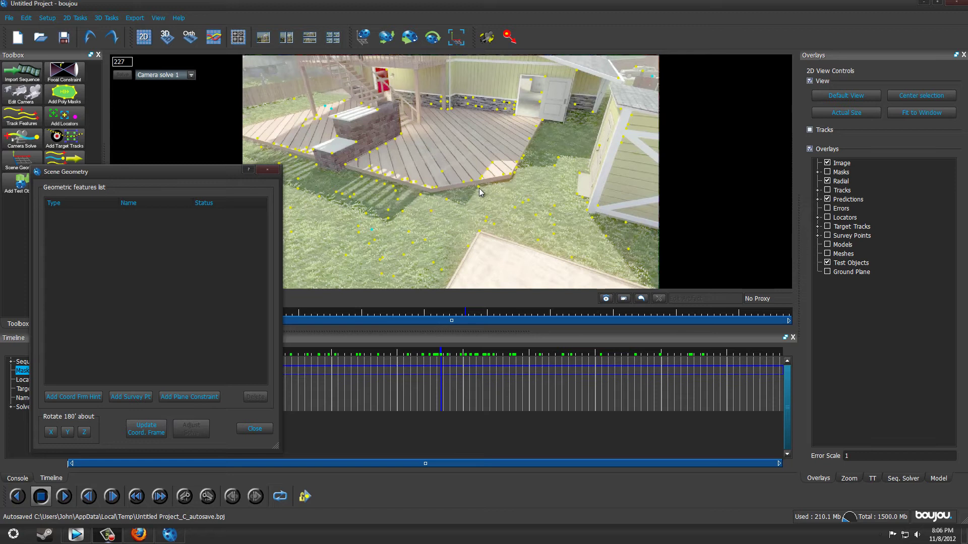
pyautogui.click(84, 398)
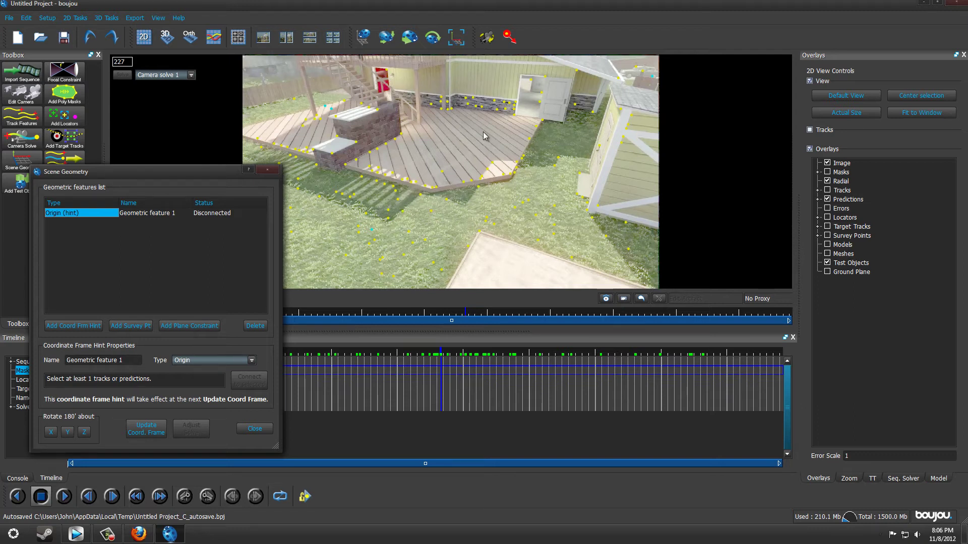
pyautogui.click(482, 180)
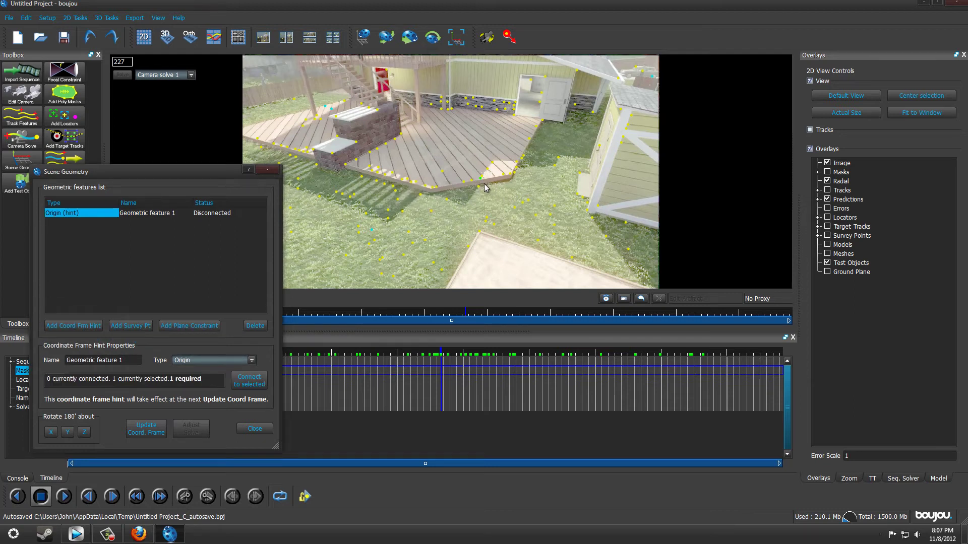
pyautogui.click(250, 382)
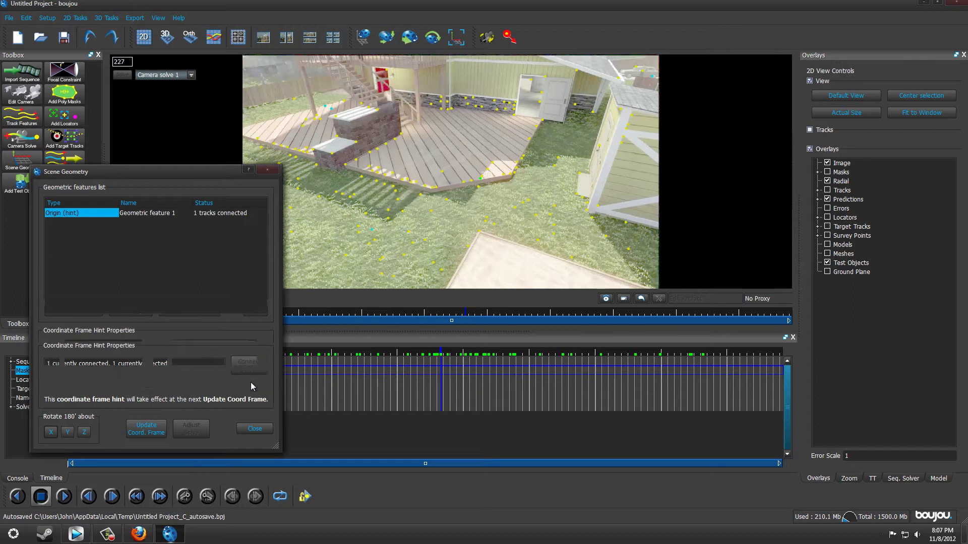
pyautogui.click(151, 428)
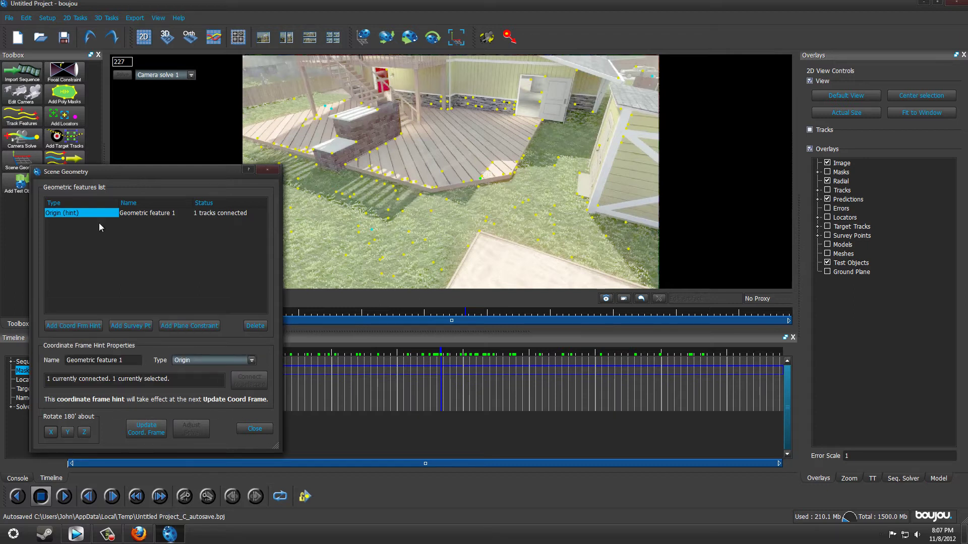
# Add a z-axis coordinate frame hint connected to the points at the house wall's base and the deck's front corner, and update the frame
pyautogui.click(72, 327)
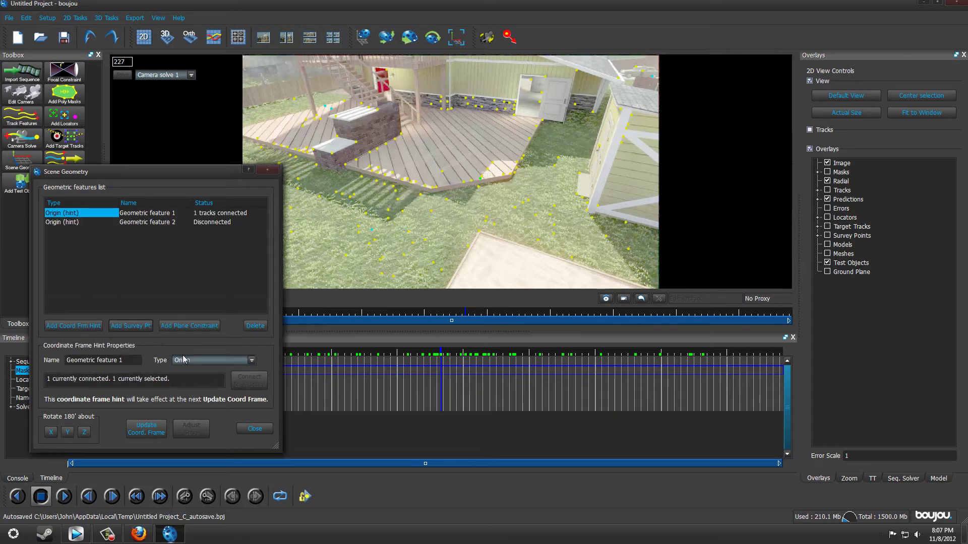
pyautogui.click(219, 360)
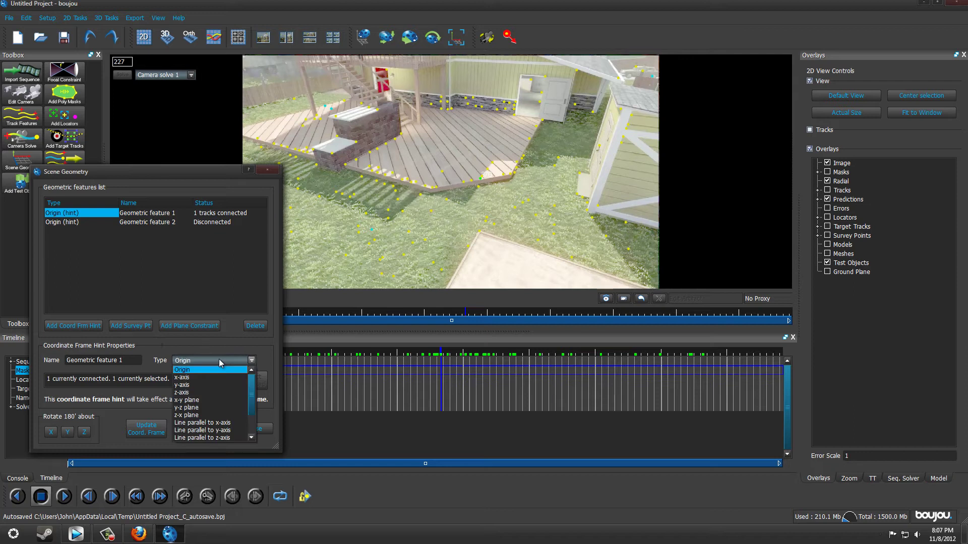
pyautogui.click(213, 392)
pyautogui.click(481, 271)
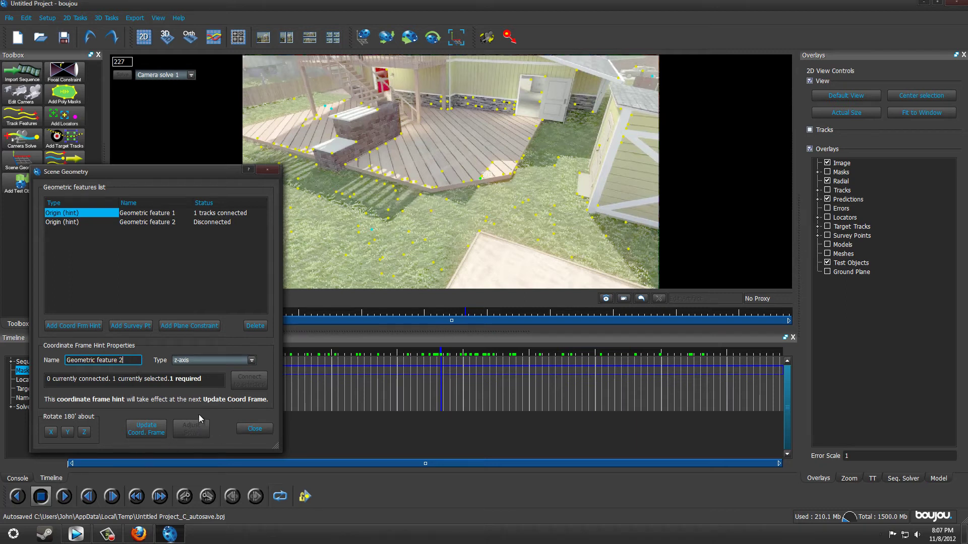
pyautogui.click(210, 356)
pyautogui.click(213, 373)
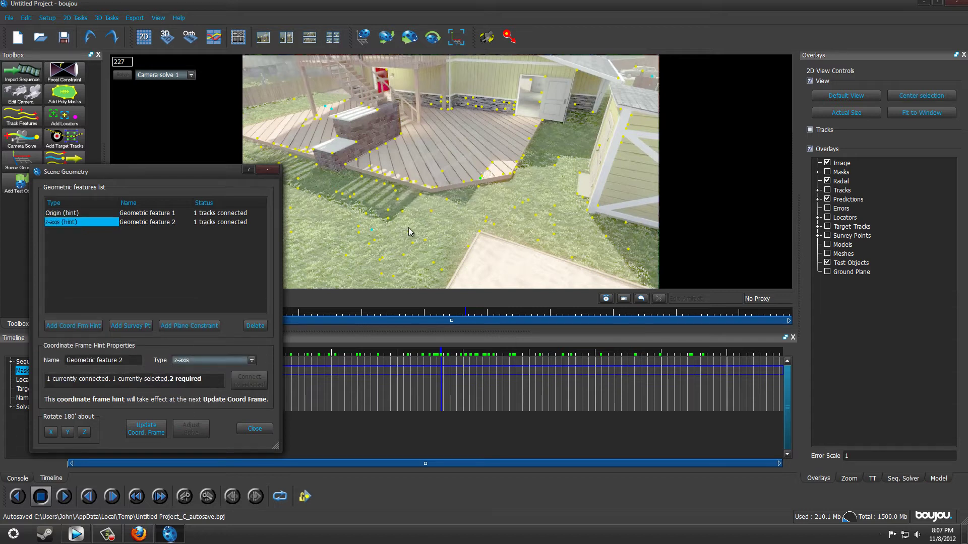
pyautogui.click(449, 108)
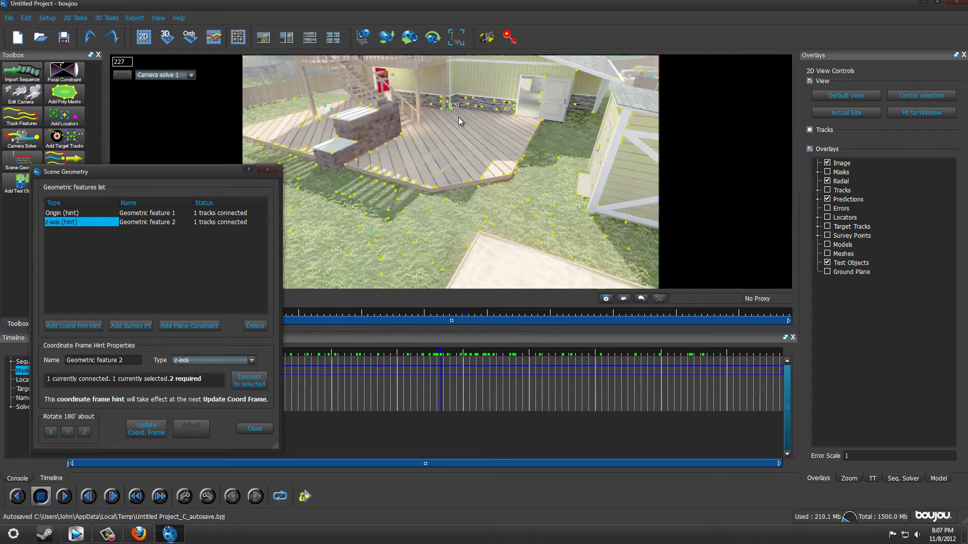
pyautogui.keyDown('shift'); pyautogui.click(510, 175); pyautogui.keyUp('shift')
pyautogui.click(250, 382)
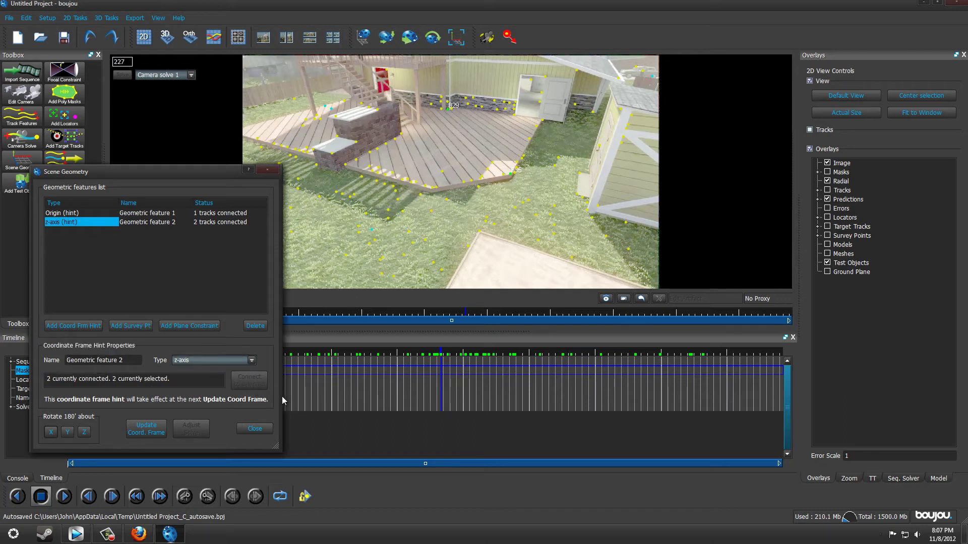
pyautogui.click(148, 432)
# Add an x-axis coordinate frame hint connected to the two corner points along the deck's front edge, and update the coordinate frame
pyautogui.click(74, 328)
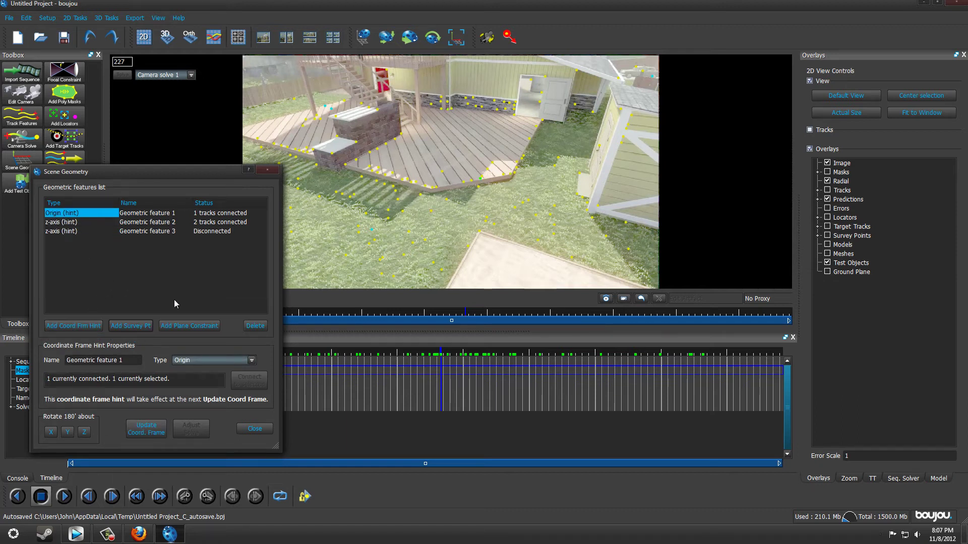
pyautogui.click(205, 361)
pyautogui.click(229, 377)
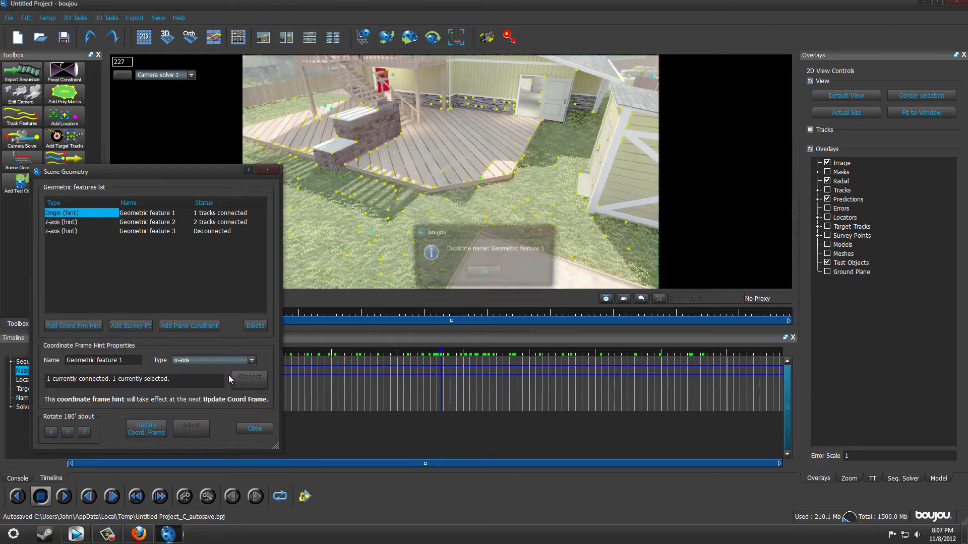
pyautogui.click(483, 274)
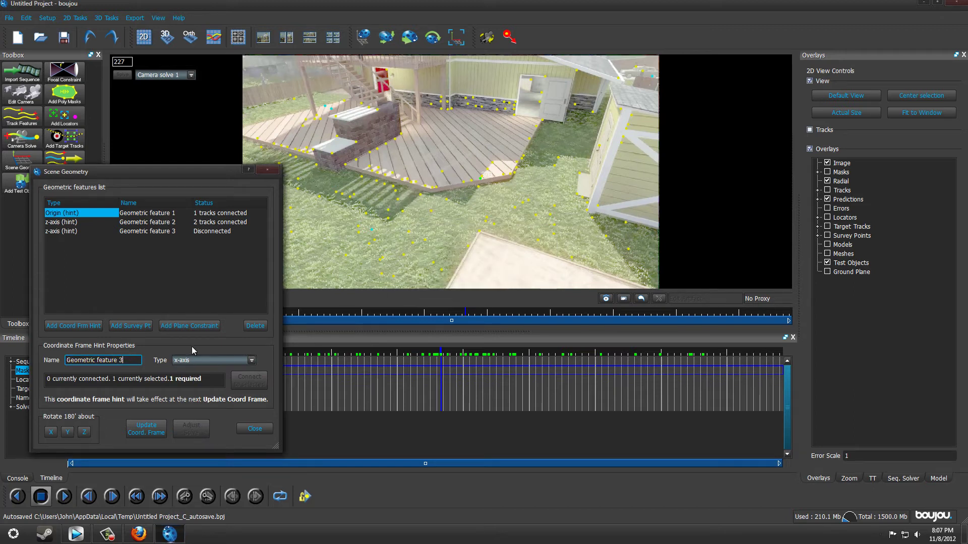
pyautogui.click(433, 187)
pyautogui.keyDown('ctrl'); pyautogui.click(510, 174); pyautogui.keyUp('ctrl')
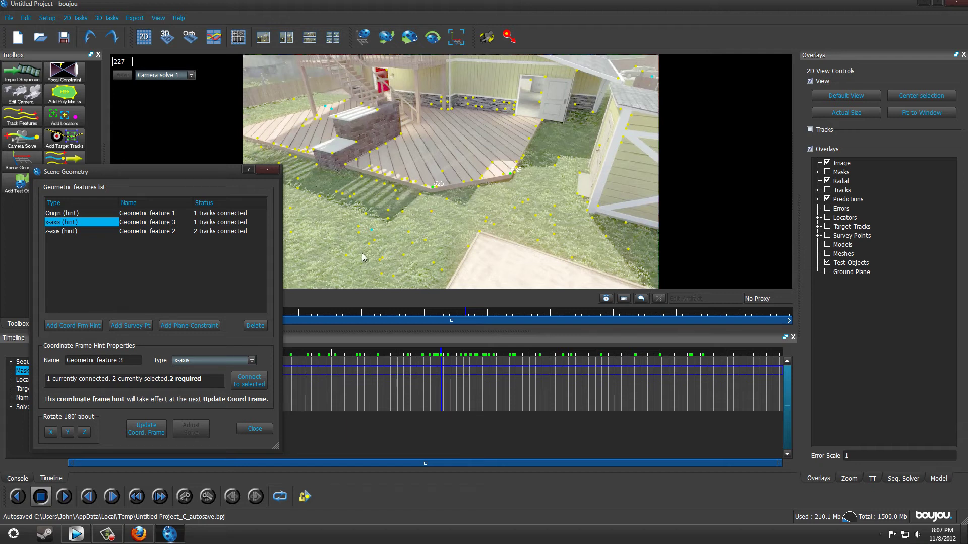
pyautogui.click(235, 385)
pyautogui.click(150, 432)
pyautogui.click(145, 431)
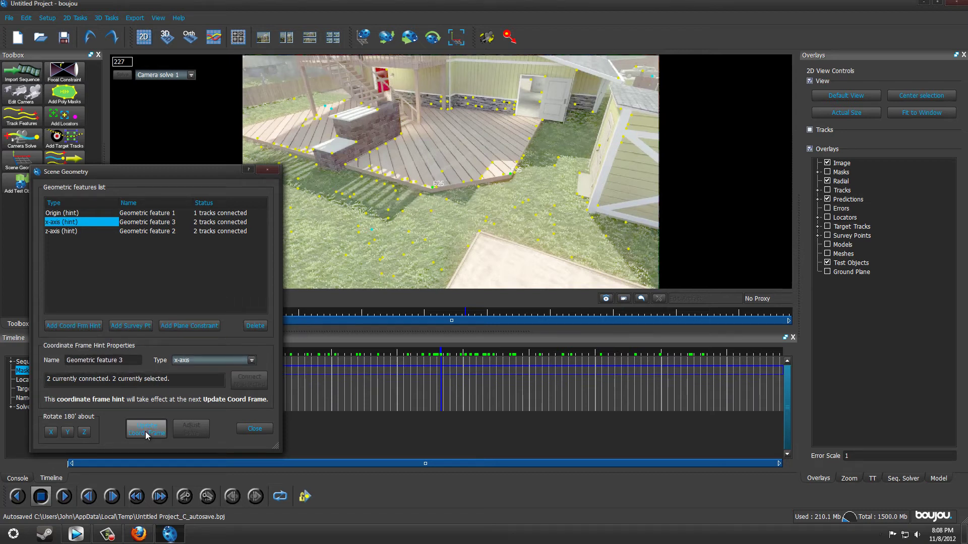
# Check the scene alignment with a solid Ladybird test object beside the deck corner, and close the Test Objects and Scene Geometry dialogs
pyautogui.moveTo(144, 177); pyautogui.dragTo(275, 152)
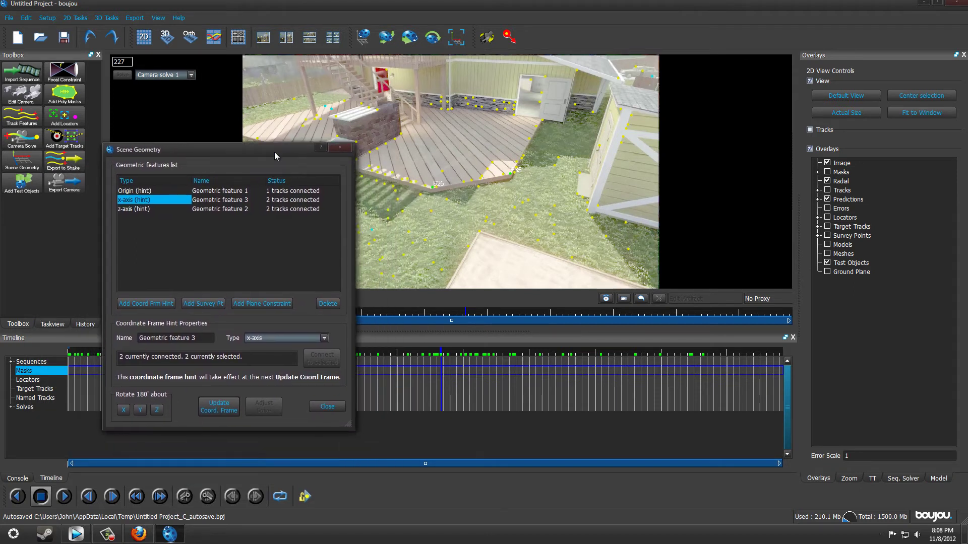
pyautogui.moveTo(213, 150); pyautogui.dragTo(199, 137)
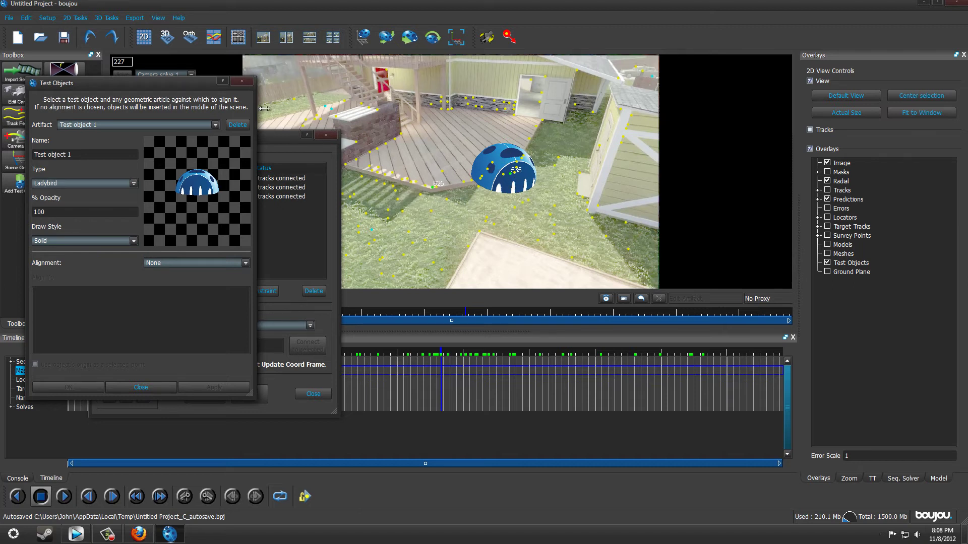
pyautogui.click(241, 83)
pyautogui.moveTo(268, 138); pyautogui.dragTo(290, 114)
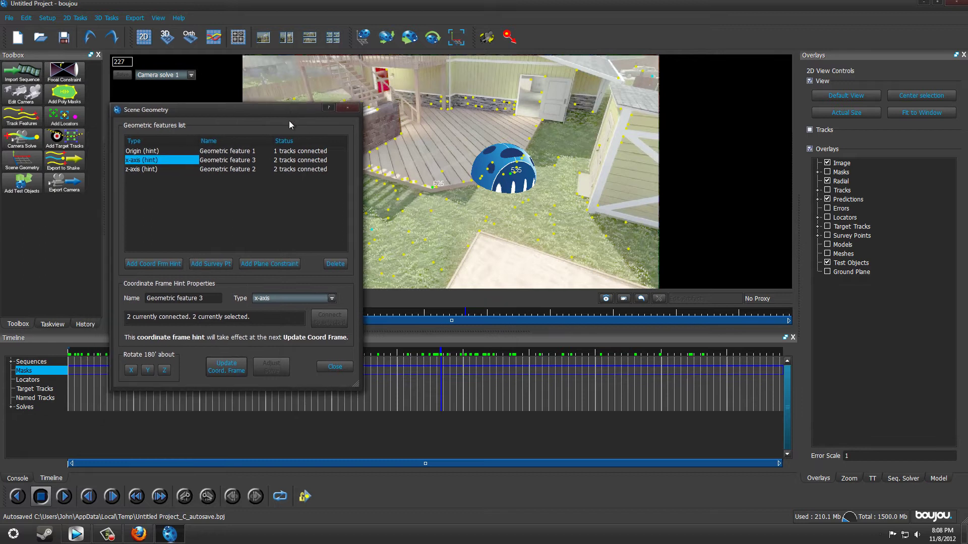
pyautogui.click(334, 366)
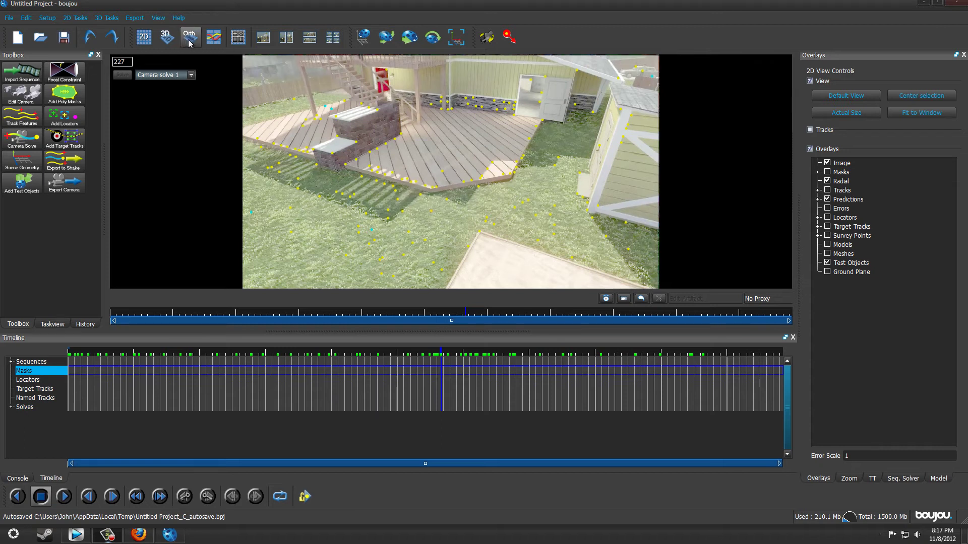
# Inspect the solved camera and point cloud in the 3D view, and return to the 2D view
pyautogui.click(165, 37)
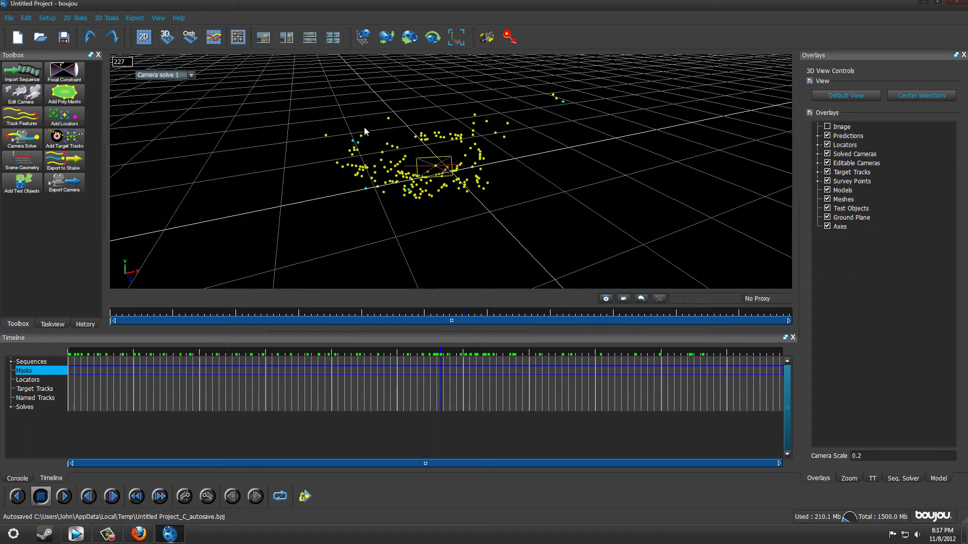
pyautogui.moveTo(458, 161); pyautogui.dragTo(289, 133)
pyautogui.click(143, 37)
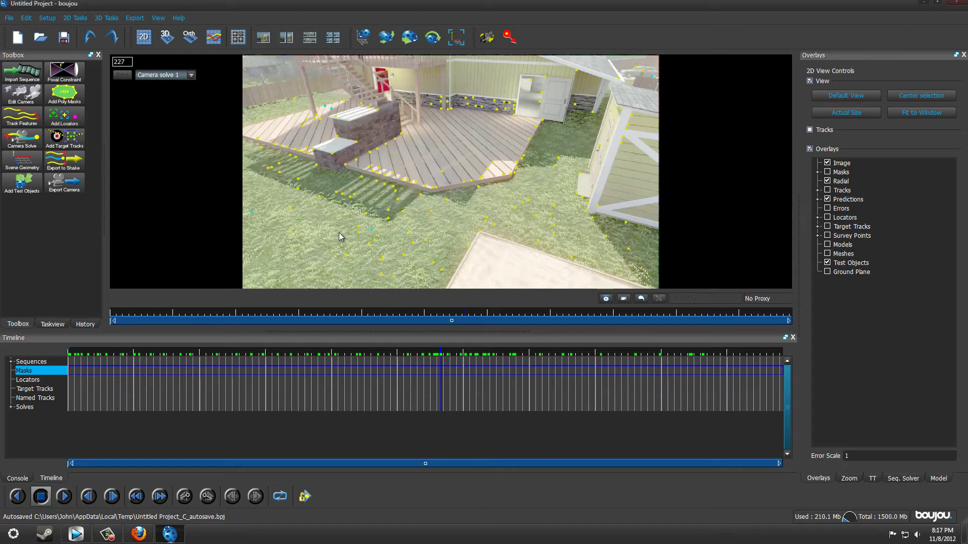
# Start a camera solve export and set its output file to Tut on the Desktop
pyautogui.click(135, 19)
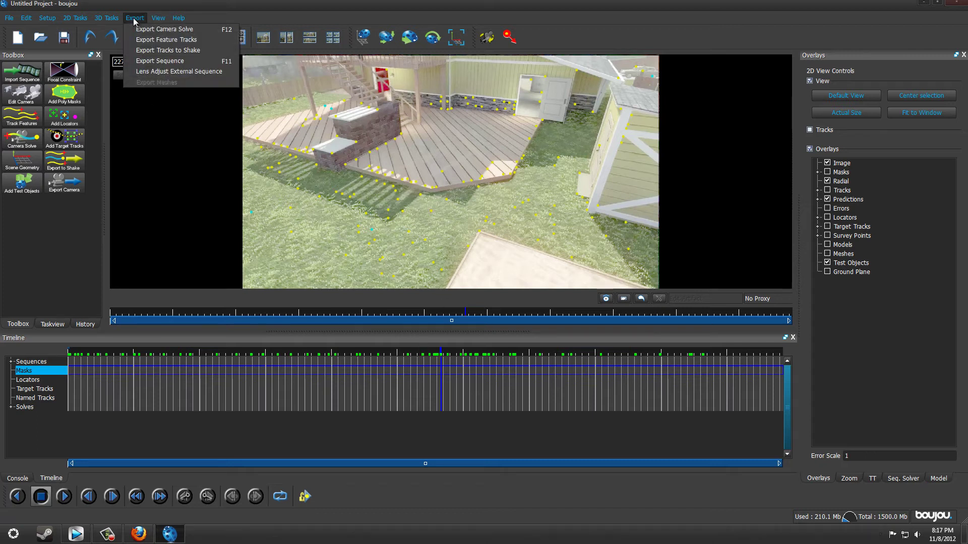
pyautogui.click(199, 28)
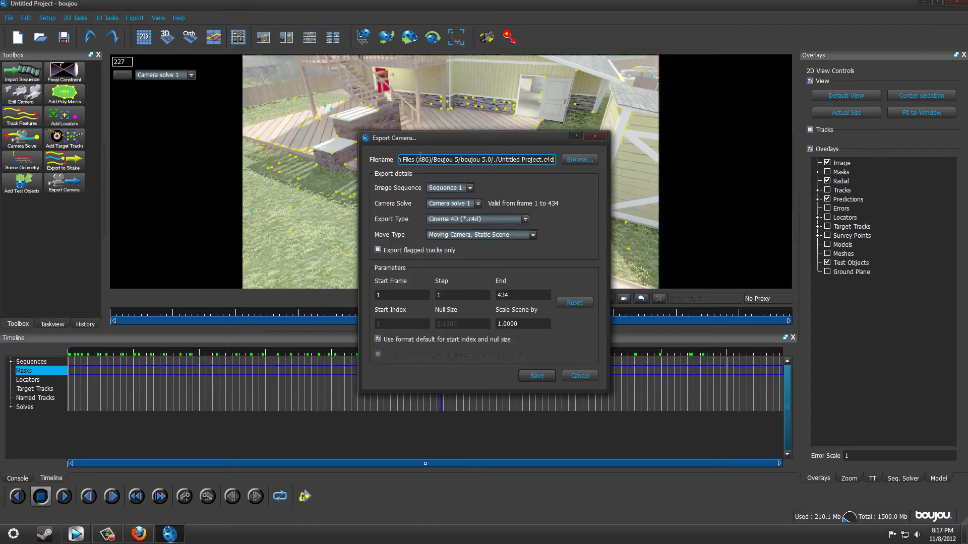
pyautogui.click(579, 159)
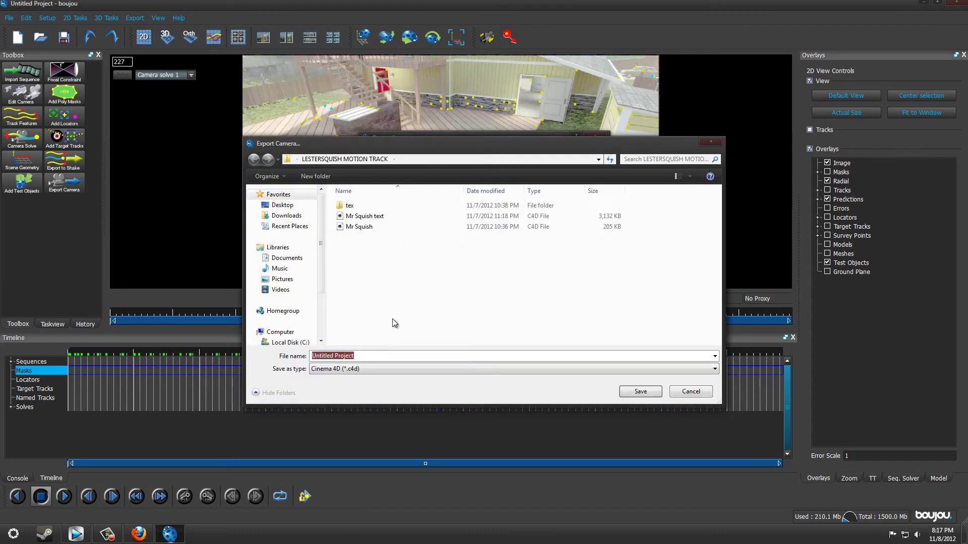
pyautogui.write('Tut')
pyautogui.click(282, 205)
pyautogui.click(640, 392)
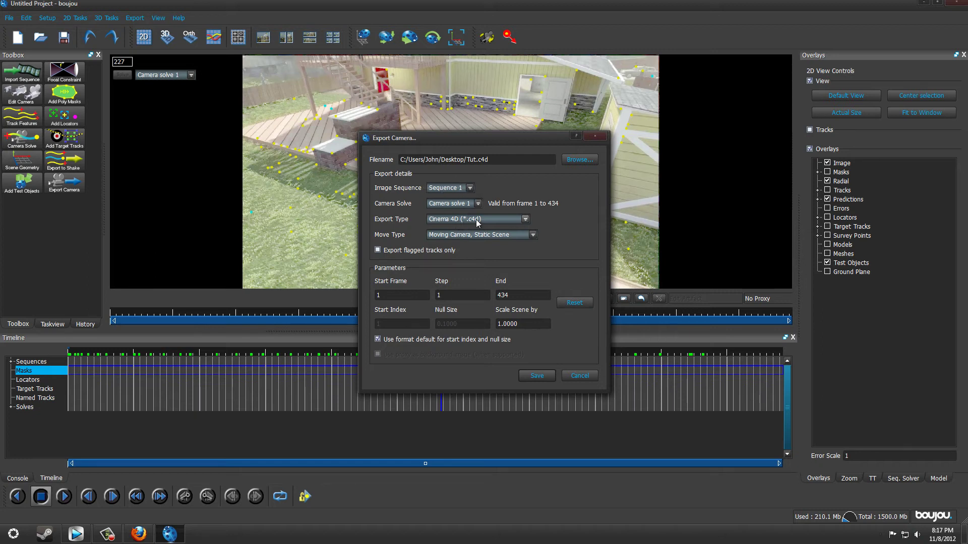
# Export the camera solve as Cinema 4D (*.c4d) with the scene scaled by 100
pyautogui.click(459, 220)
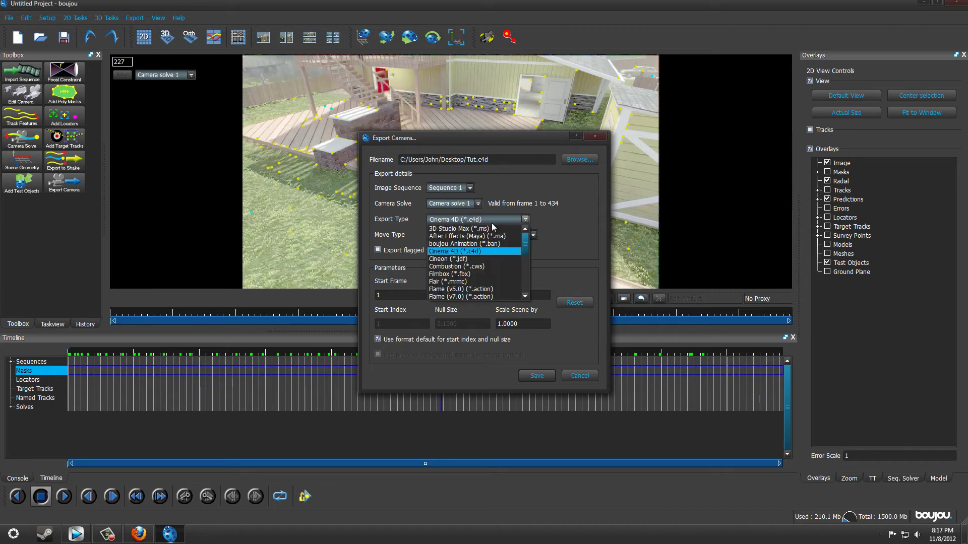
pyautogui.click(457, 251)
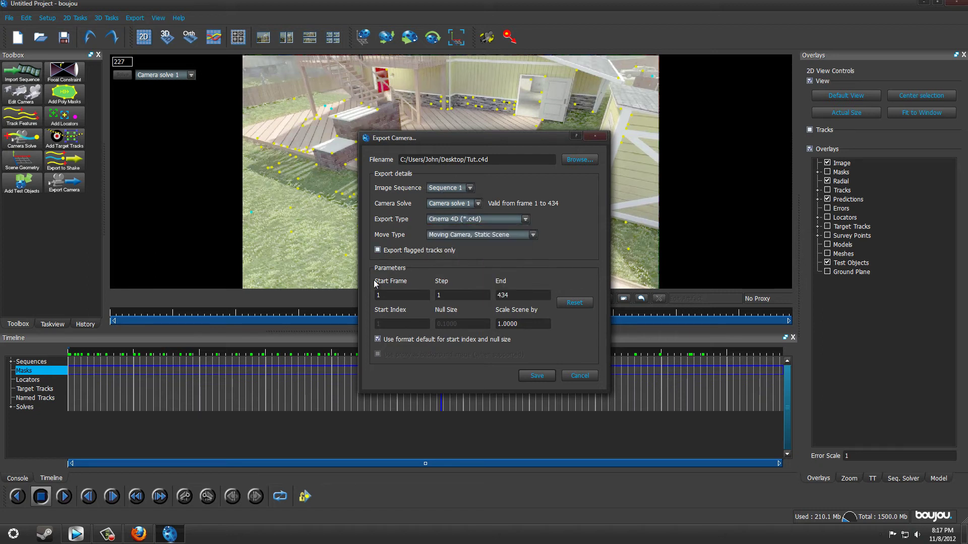
pyautogui.doubleClick(520, 324)
pyautogui.write('100')
pyautogui.click(524, 377)
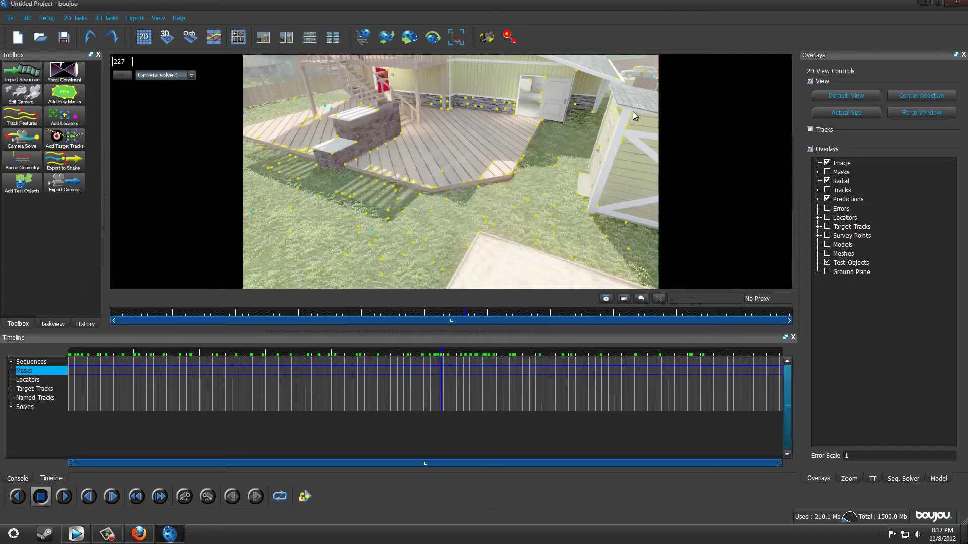
# Open the exported Tut file in CINEMA 4D, accept the LightWave 3D import settings, and collapse the top_null hierarchy
pyautogui.click(924, 2)
pyautogui.moveTo(19, 105); pyautogui.dragTo(322, 107)
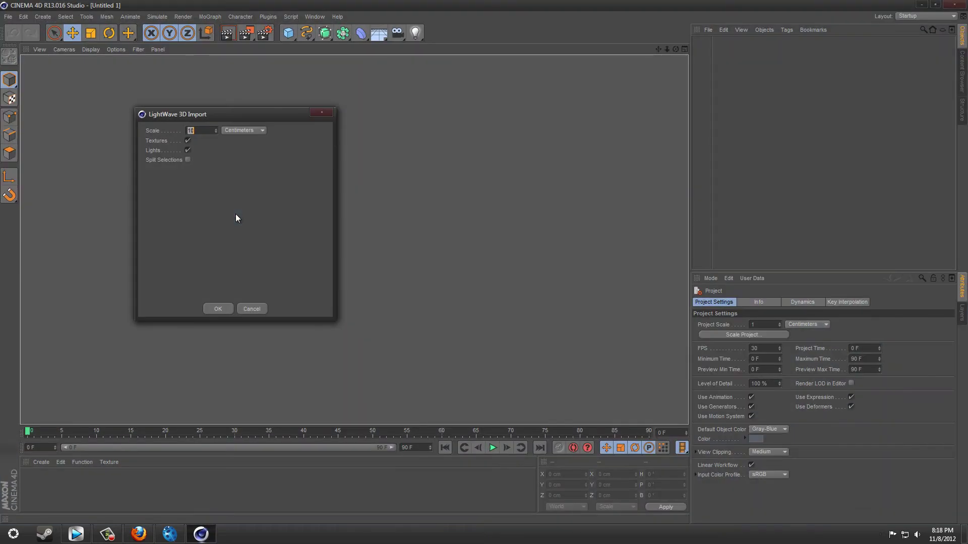
pyautogui.moveTo(189, 117); pyautogui.dragTo(296, 122)
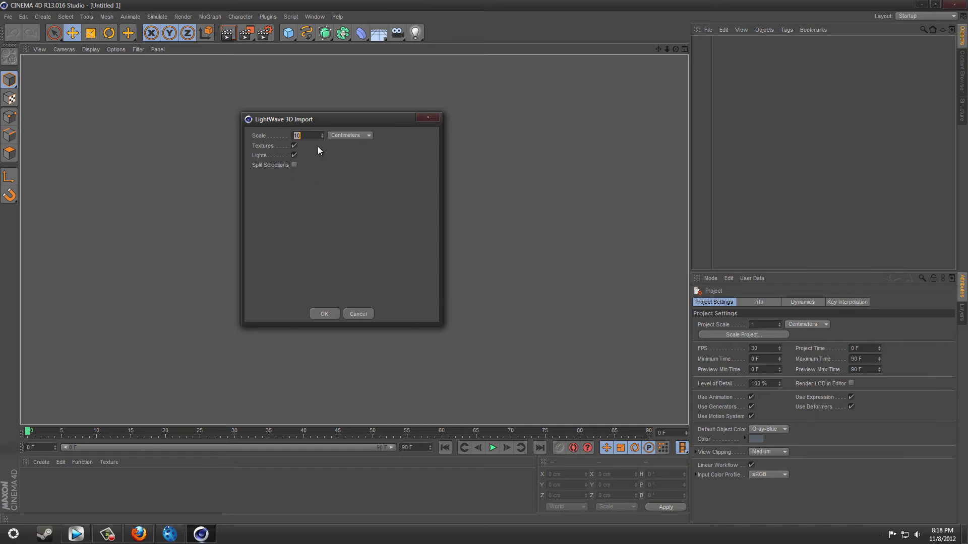
pyautogui.click(325, 313)
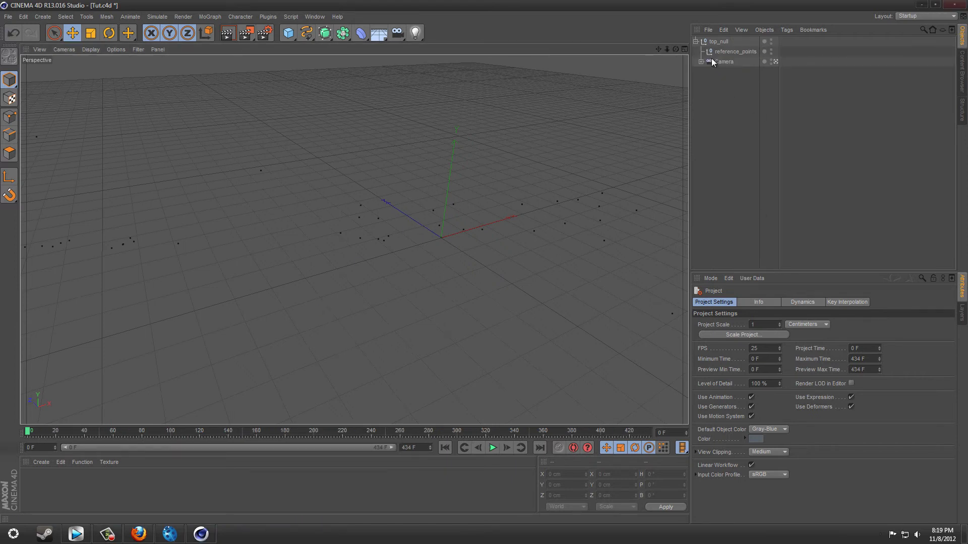
pyautogui.click(696, 41)
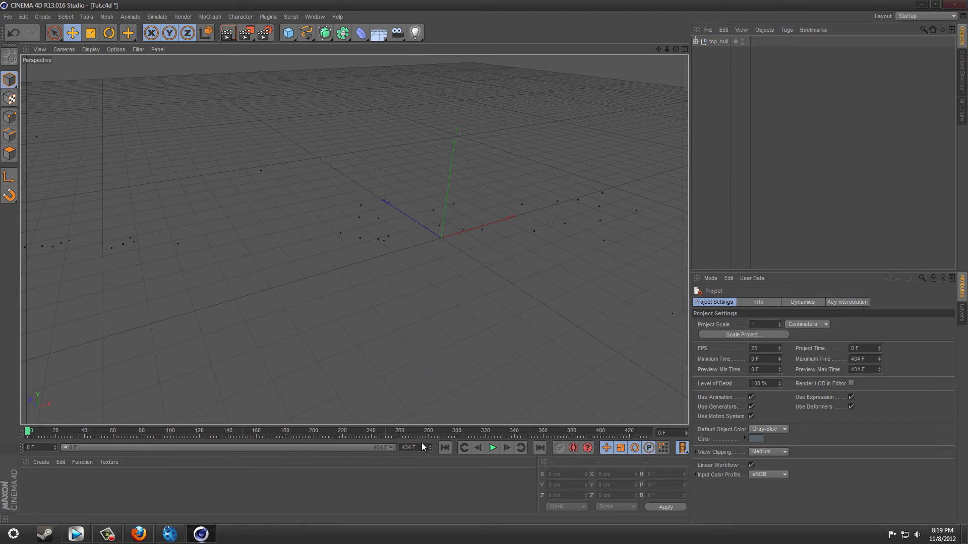
pyautogui.moveTo(78, 430); pyautogui.dragTo(27, 432)
# Add a Background object to the scene and create a new material
pyautogui.click(382, 36)
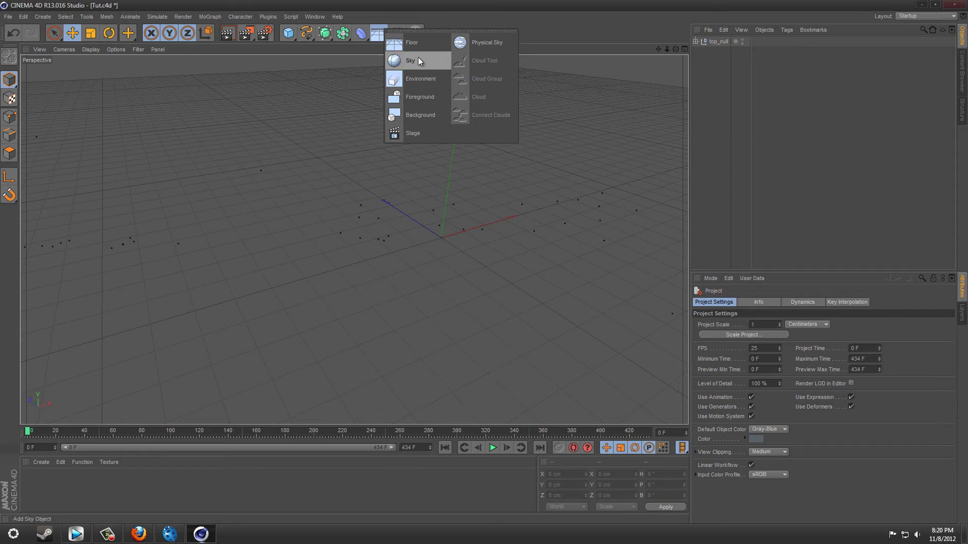
pyautogui.click(421, 116)
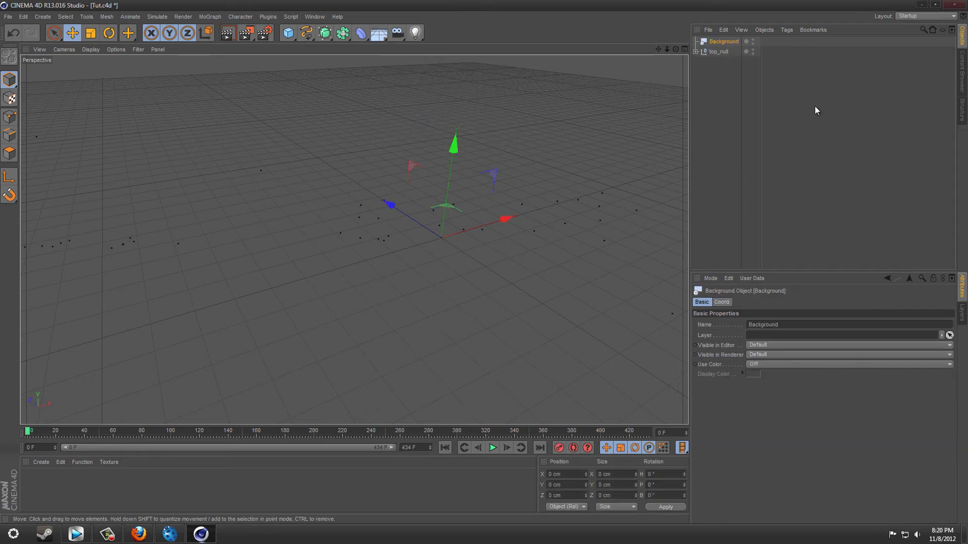
pyautogui.click(40, 470)
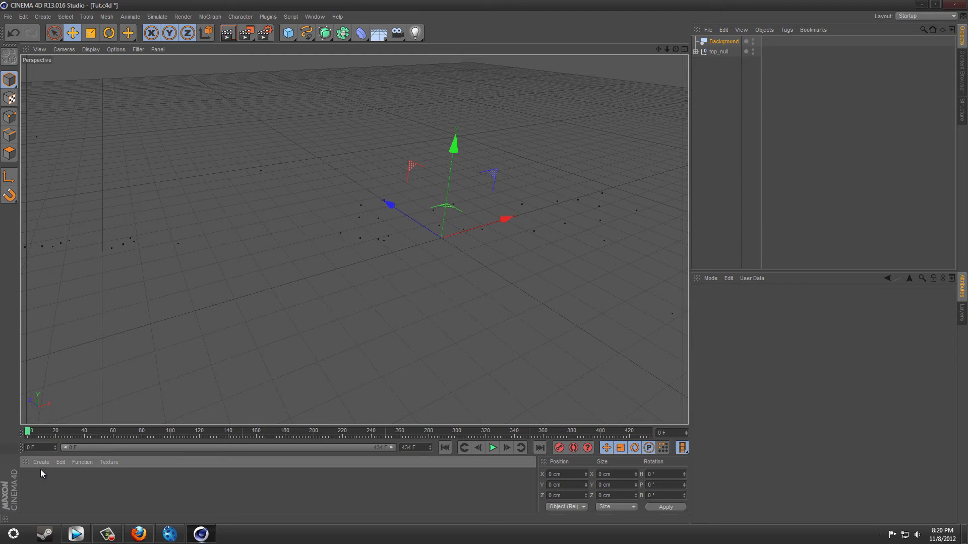
pyautogui.click(41, 464)
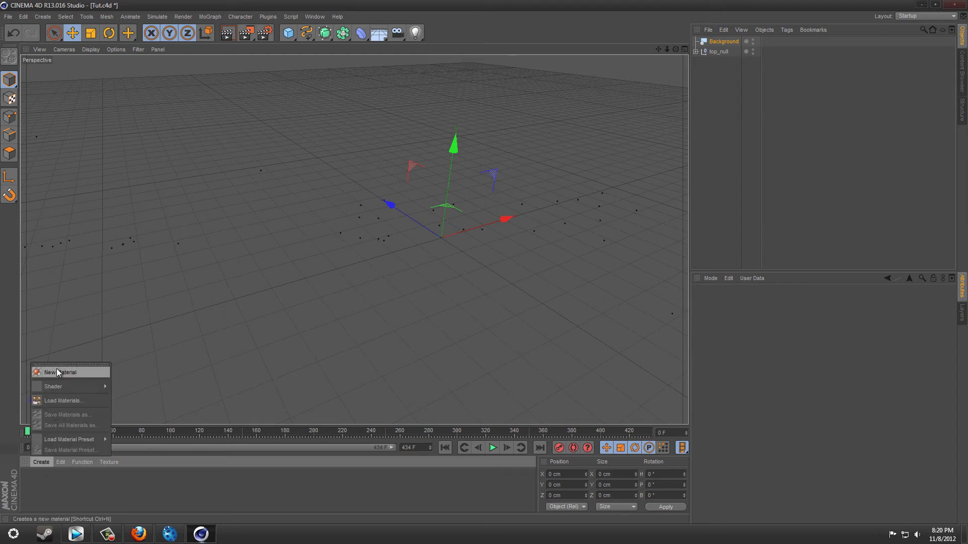
pyautogui.click(57, 372)
# Load the NuketownExample720p video as the new material's color texture and apply the material to the Background object
pyautogui.doubleClick(38, 475)
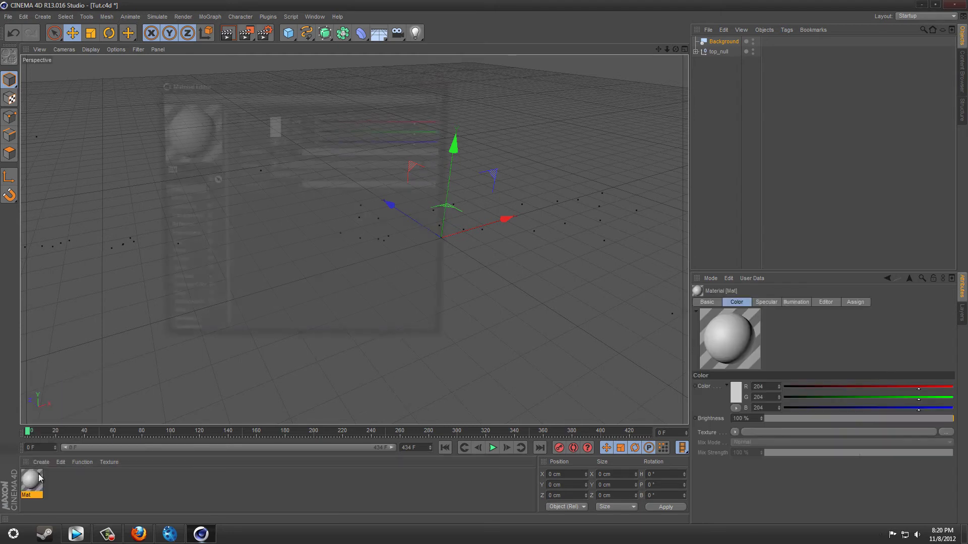
pyautogui.moveTo(301, 82); pyautogui.dragTo(396, 121)
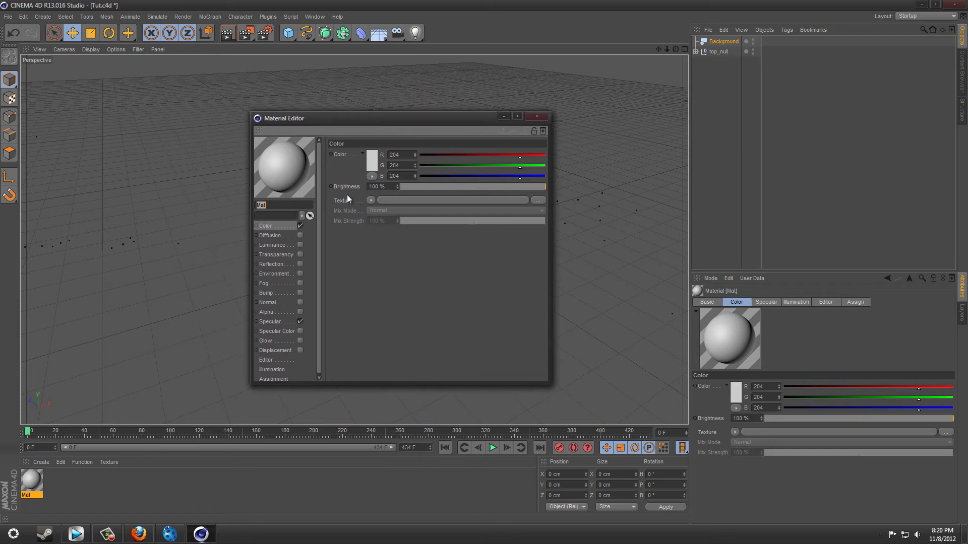
pyautogui.click(371, 200)
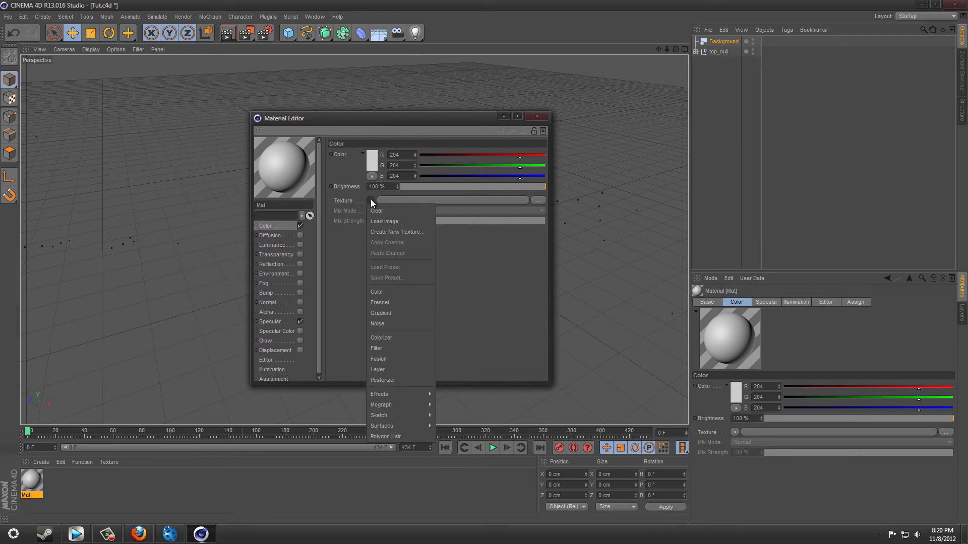
pyautogui.click(387, 222)
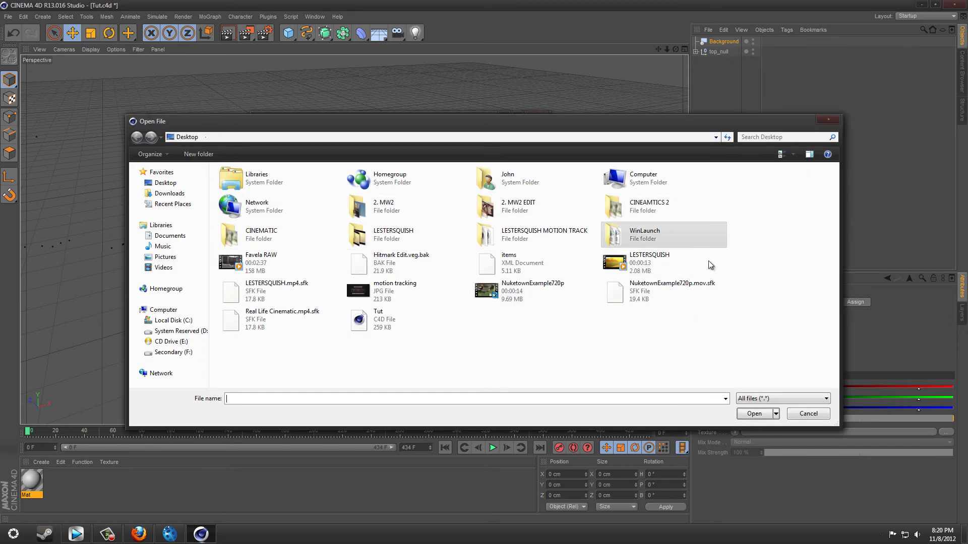
pyautogui.click(516, 301)
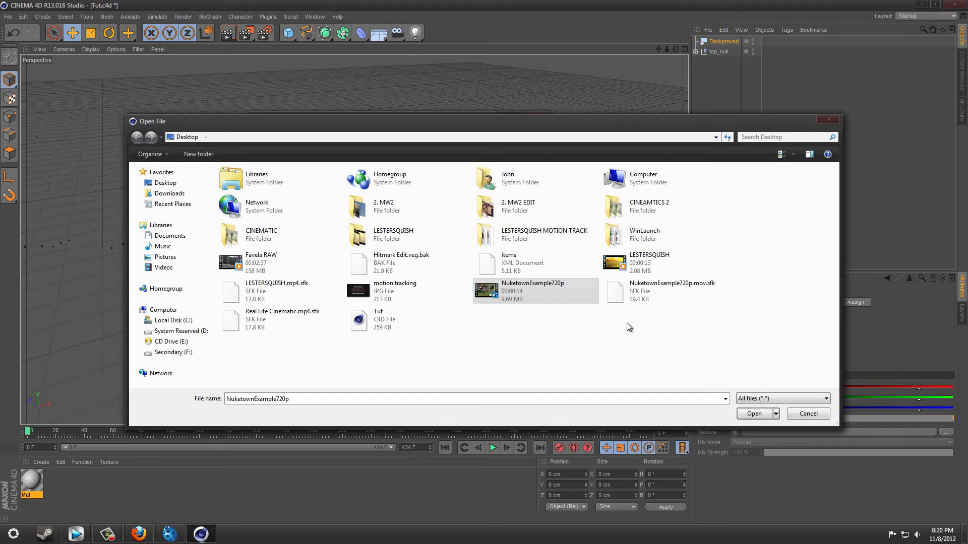
pyautogui.click(754, 413)
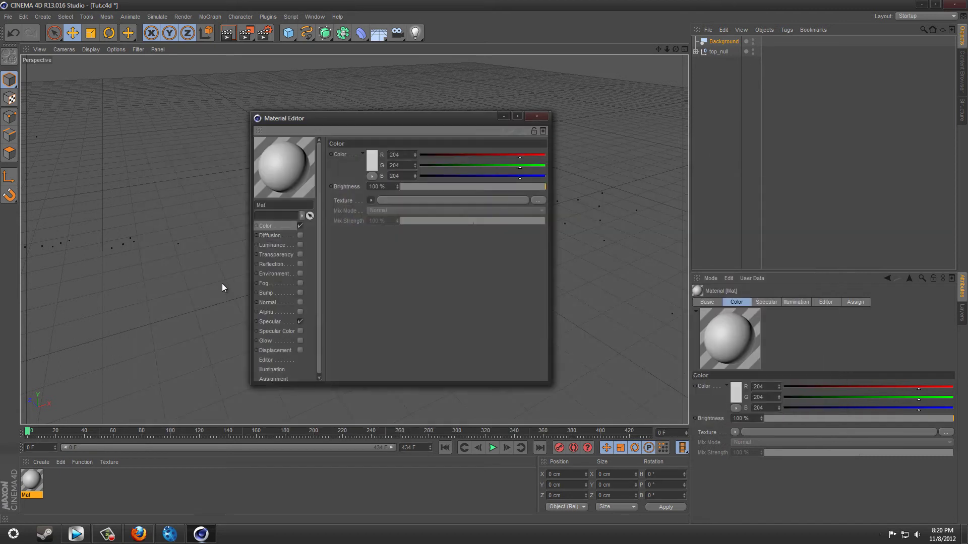
pyautogui.click(536, 117)
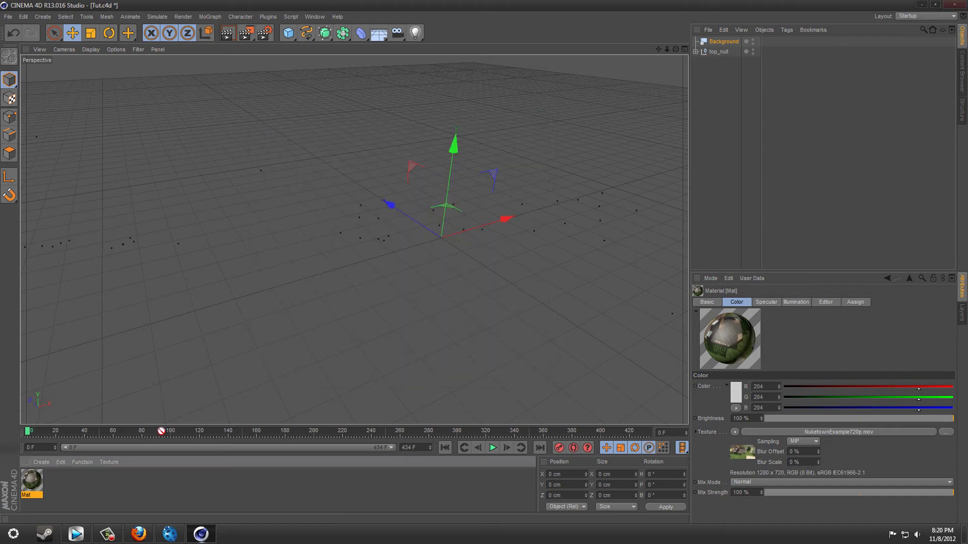
pyautogui.moveTo(706, 59); pyautogui.dragTo(722, 42)
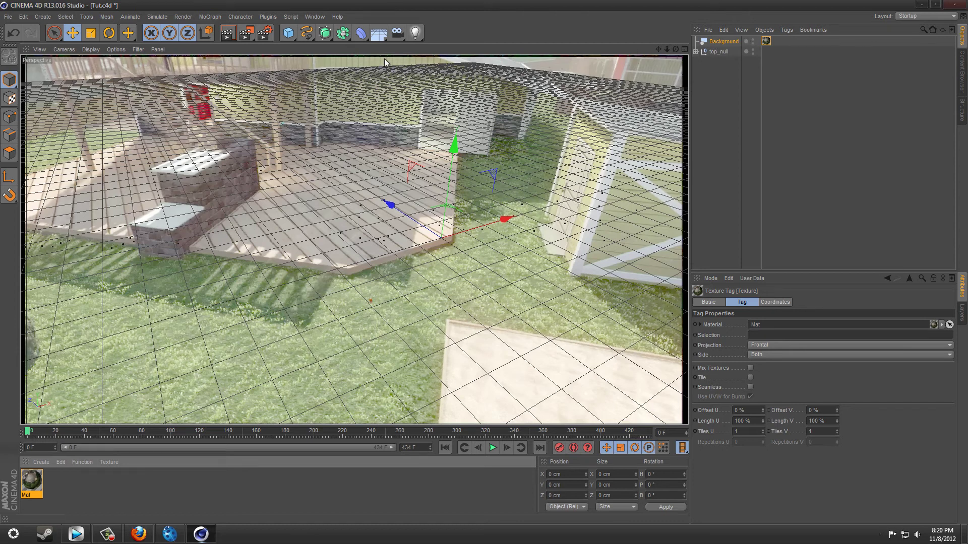
# Add a Floor object and give it the same footage material as the Background object
pyautogui.click(379, 33)
pyautogui.click(429, 44)
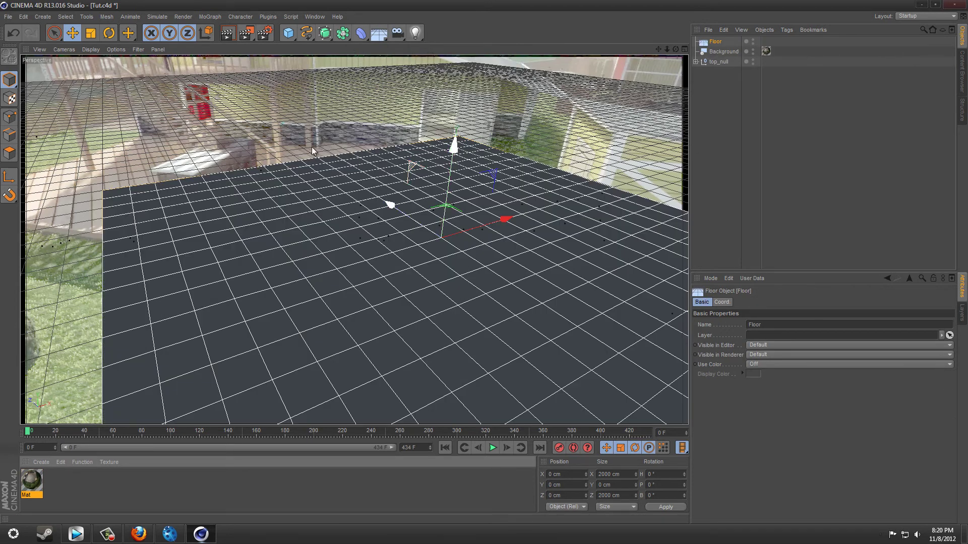
pyautogui.click(766, 51)
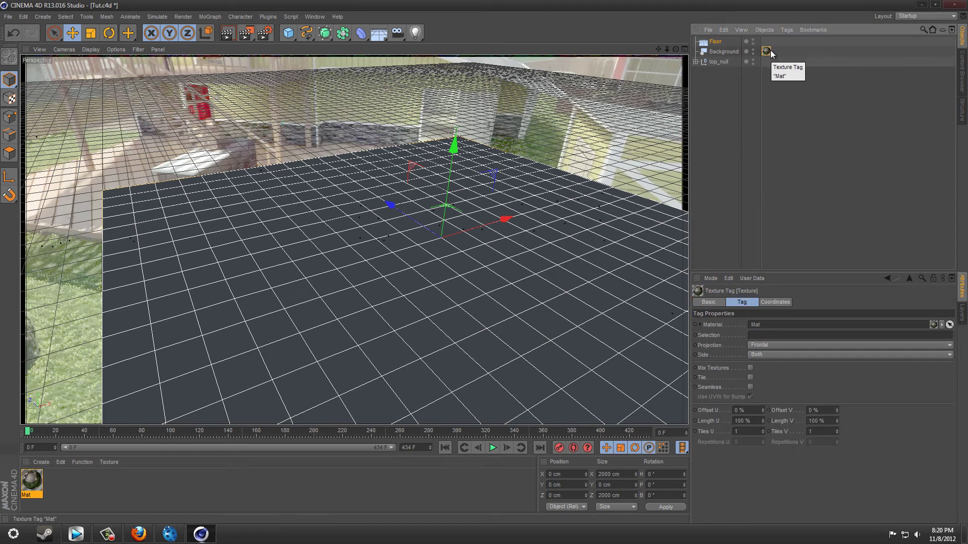
pyautogui.moveTo(767, 51); pyautogui.dragTo(721, 41)
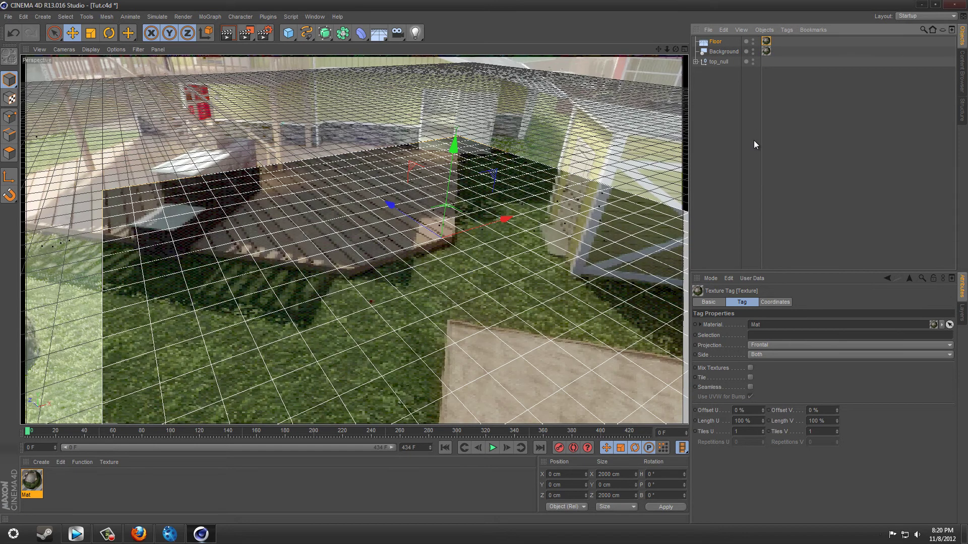
# Add a Compositing tag to the Floor with Compositing Background enabled, and test-render the view
pyautogui.click(714, 42)
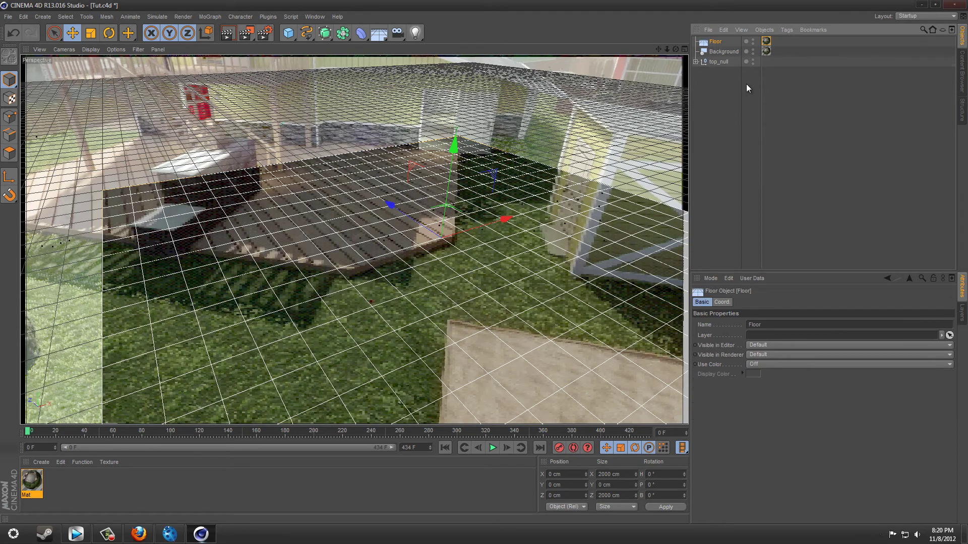
pyautogui.click(787, 30)
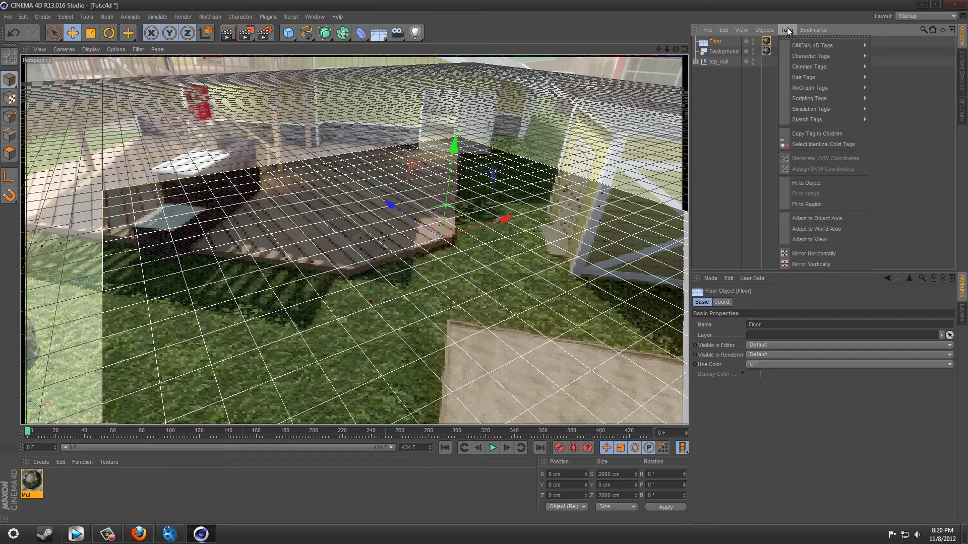
pyautogui.moveTo(807, 44)
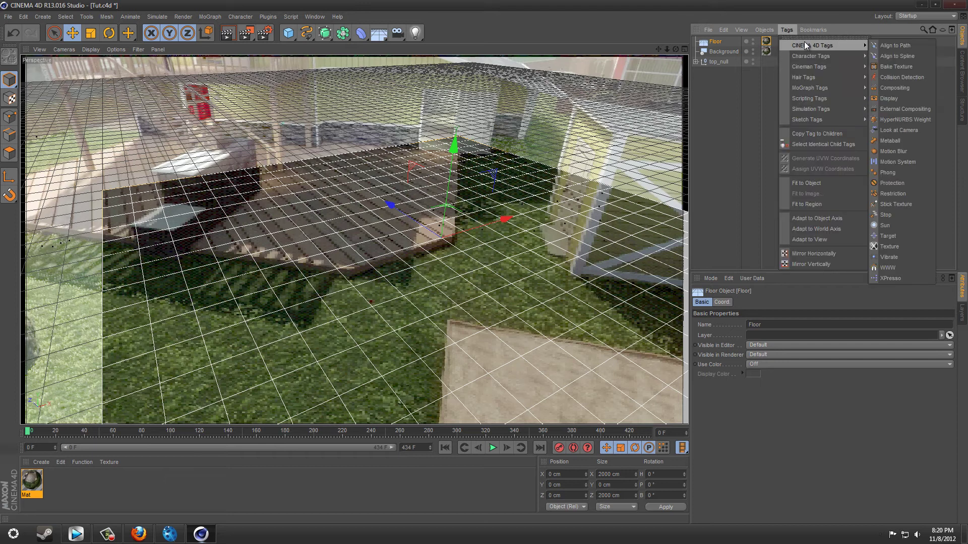
pyautogui.click(890, 89)
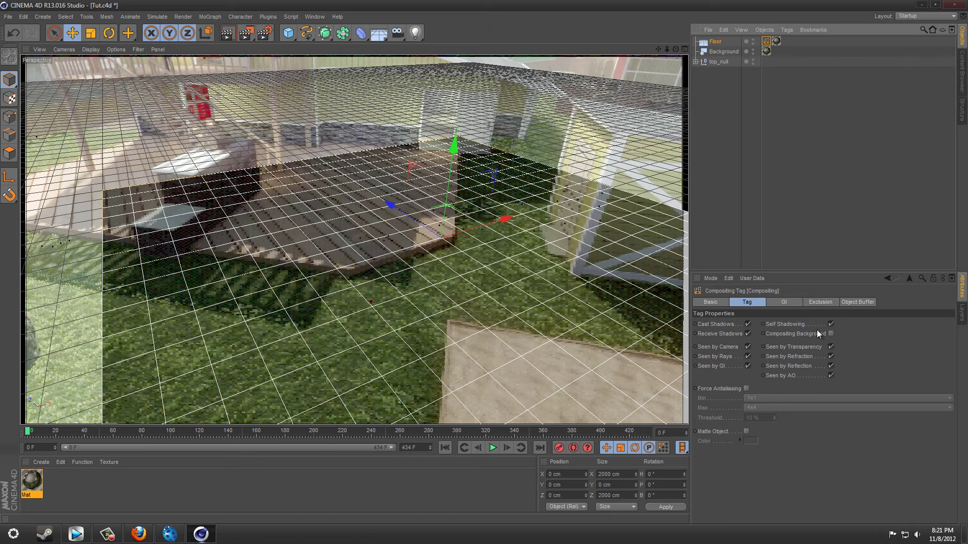
pyautogui.click(830, 334)
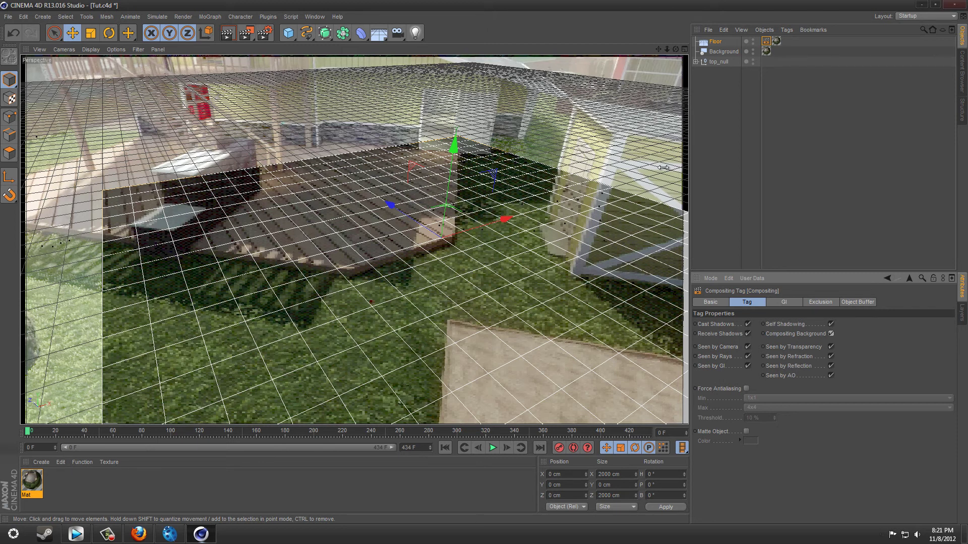
pyautogui.click(228, 33)
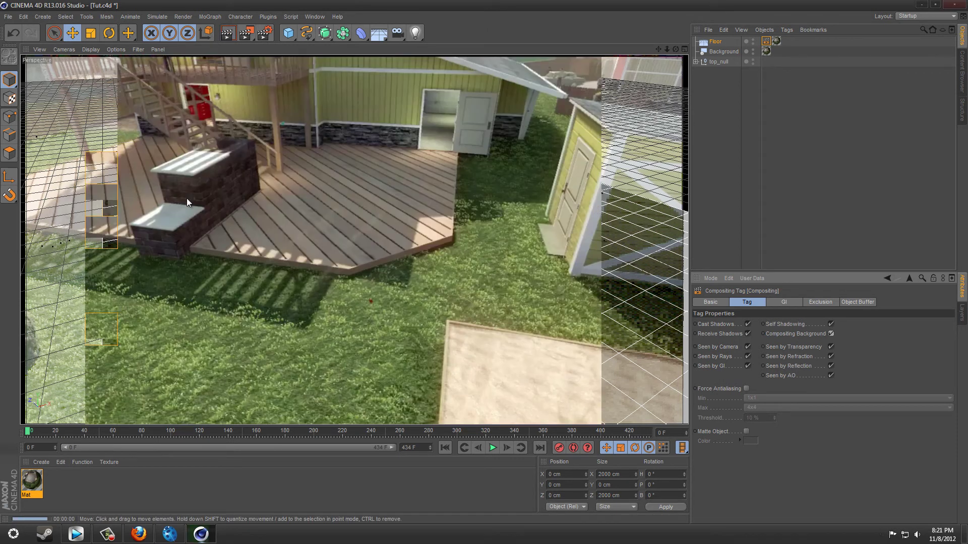
pyautogui.click(711, 110)
# Add a MoText object with Middle alignment and move it onto the deck, at about X -125 cm, Z 291 cm
pyautogui.click(715, 42)
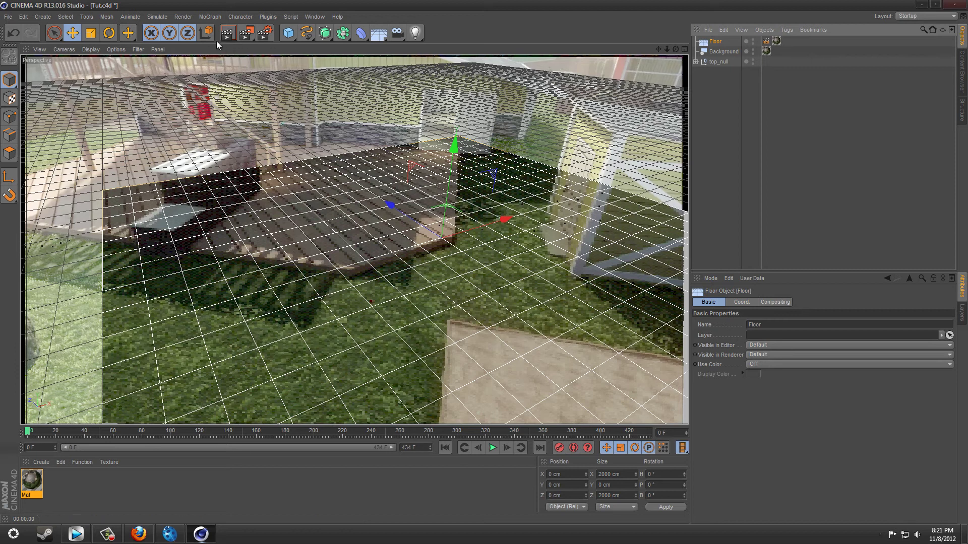
pyautogui.click(212, 16)
pyautogui.click(222, 128)
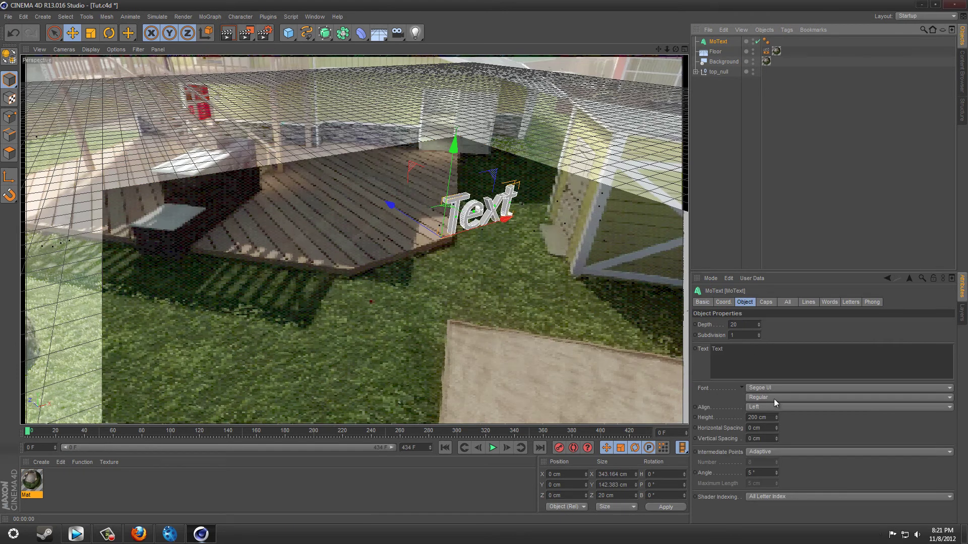
pyautogui.click(771, 406)
pyautogui.click(771, 428)
pyautogui.moveTo(378, 220); pyautogui.dragTo(425, 199)
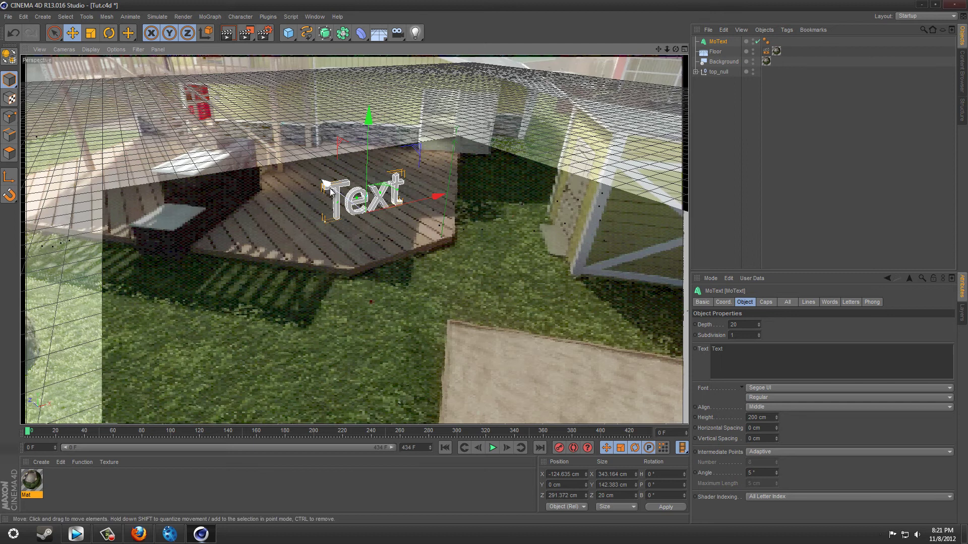
# Change the MoText object's text to TUTORIAL
pyautogui.doubleClick(765, 355)
pyautogui.write('TUTORIAL')
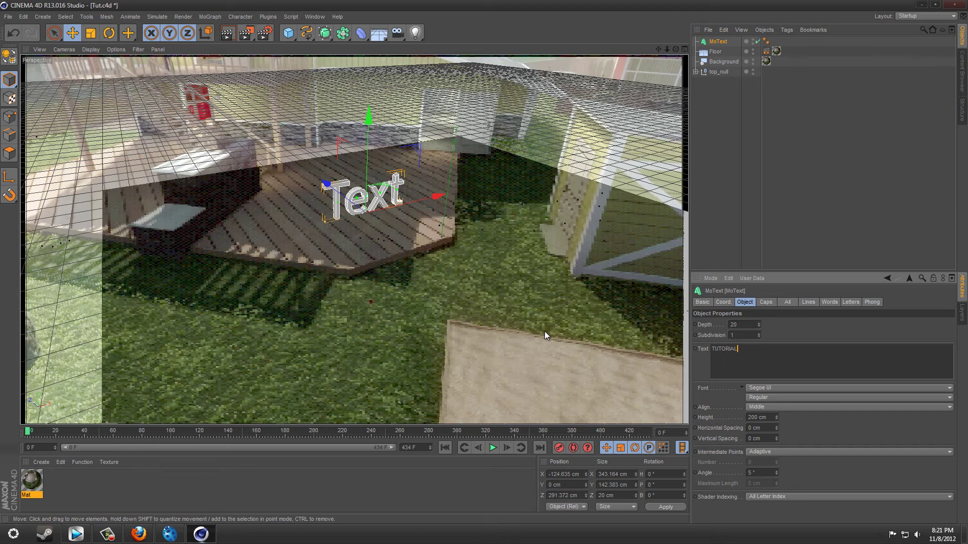
# Try the Wildcard font on the TUTORIAL text
pyautogui.click(765, 388)
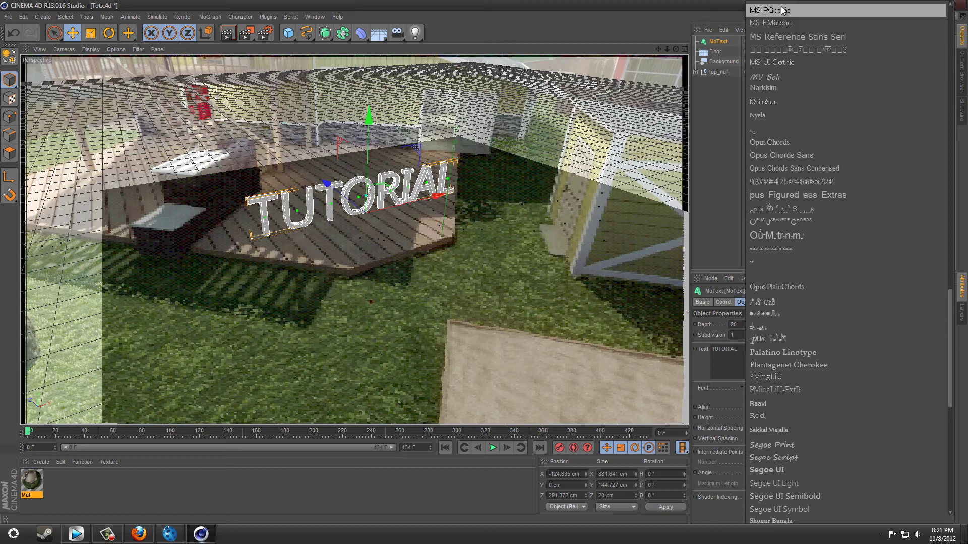
pyautogui.scroll(-15, 783, 197)
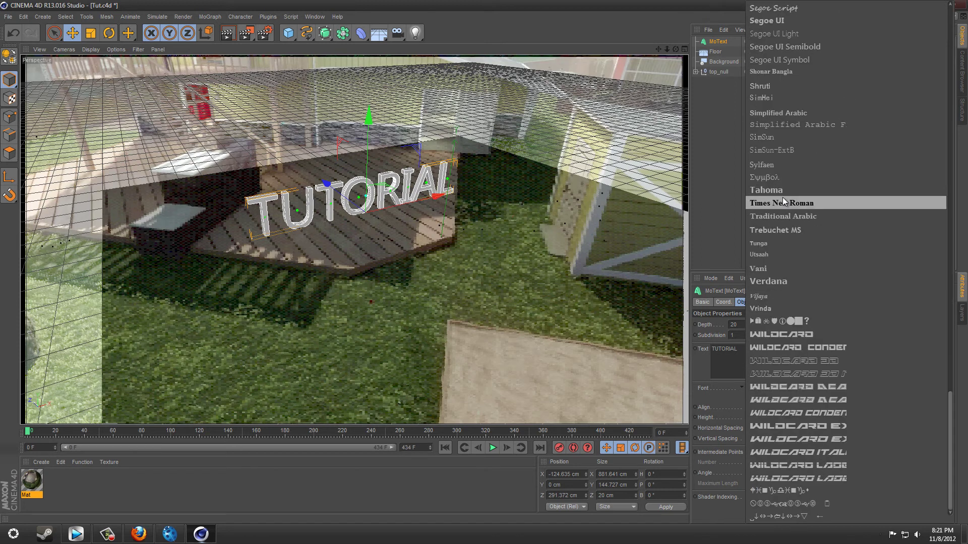
pyautogui.click(809, 334)
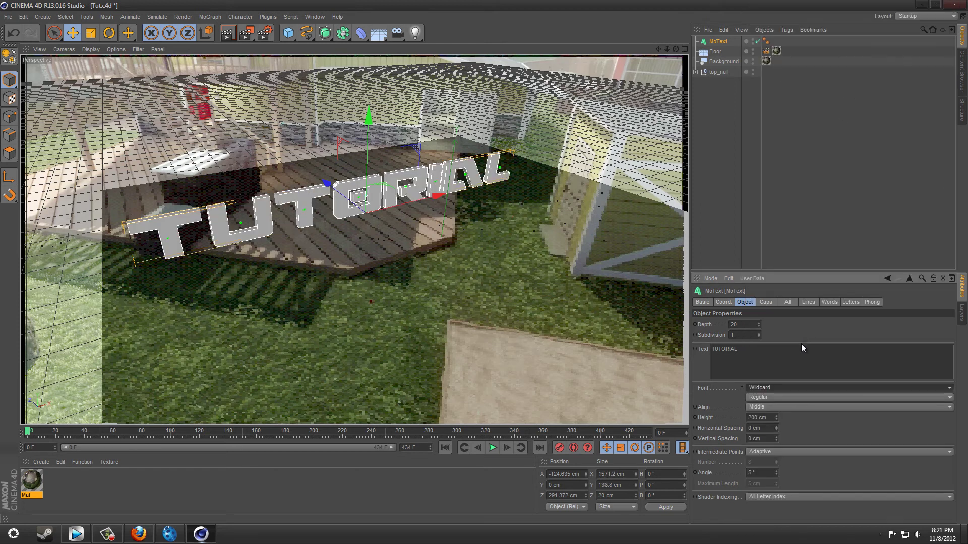
# Set the TUTORIAL text's font to Impact and its extrusion depth to 55 cm
pyautogui.click(775, 388)
pyautogui.scroll(20, 778, 135)
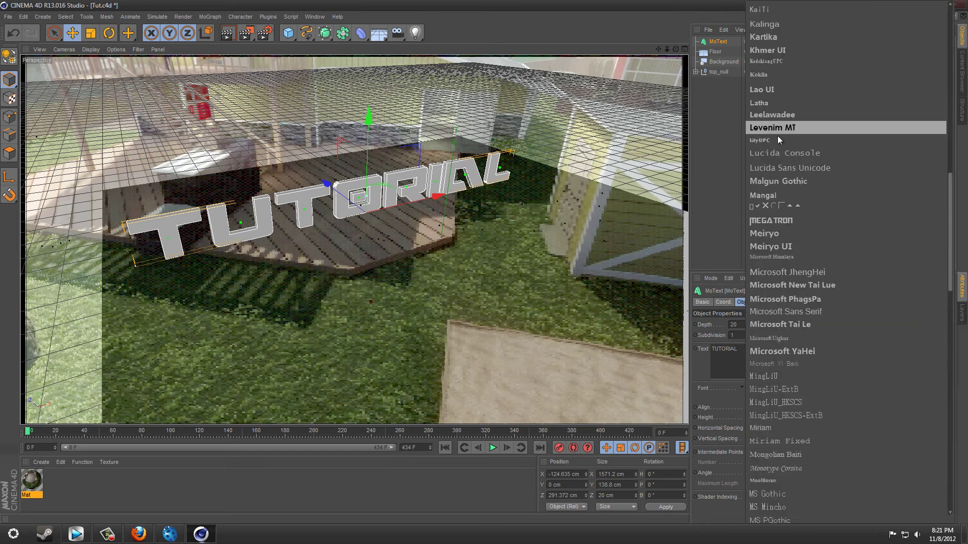
pyautogui.click(766, 143)
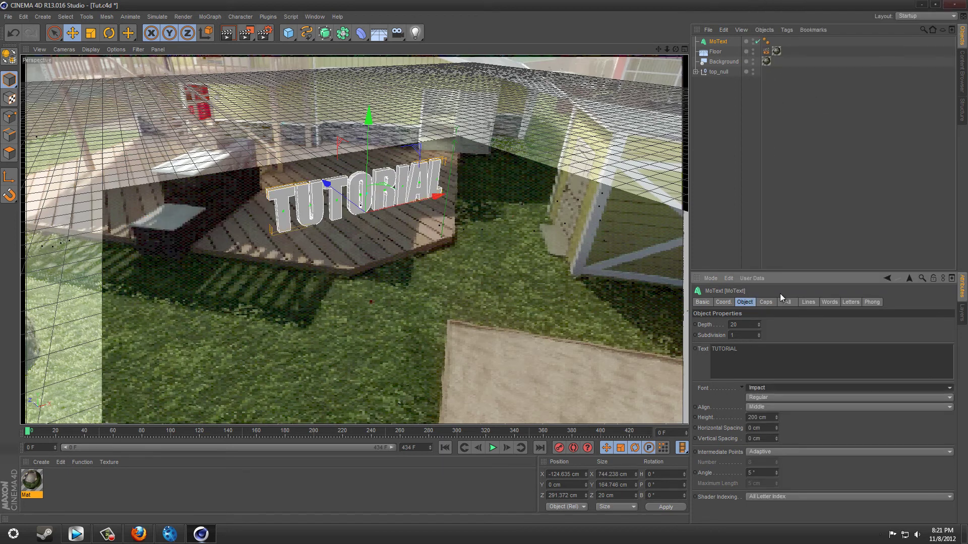
pyautogui.moveTo(758, 326); pyautogui.dragTo(758, 323)
pyautogui.write('55')
# Set both the start and end caps of the text to Fillet Cap
pyautogui.click(765, 302)
pyautogui.click(766, 323)
pyautogui.click(754, 367)
pyautogui.click(751, 354)
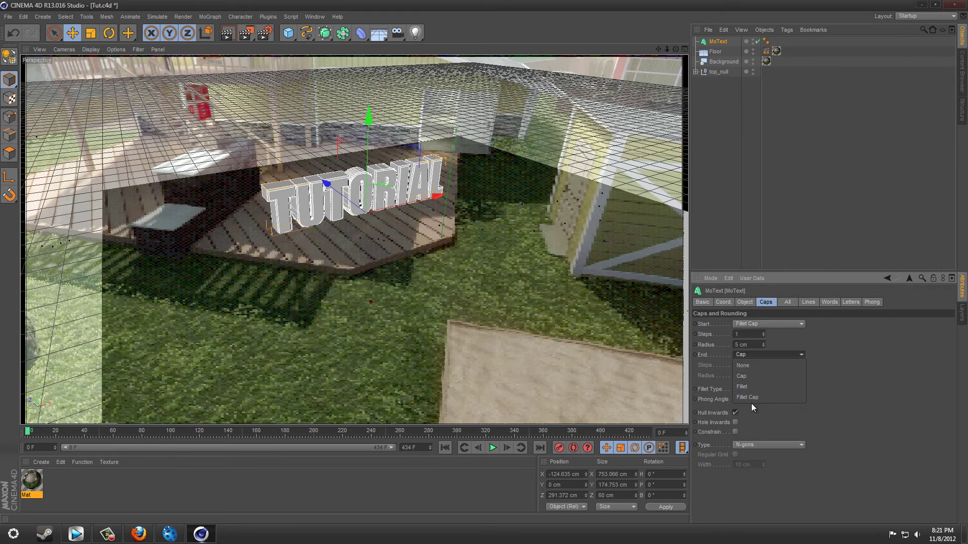
pyautogui.click(752, 398)
# Give the text's start and end fillets a 4 cm radius and 10 steps each
pyautogui.click(743, 344)
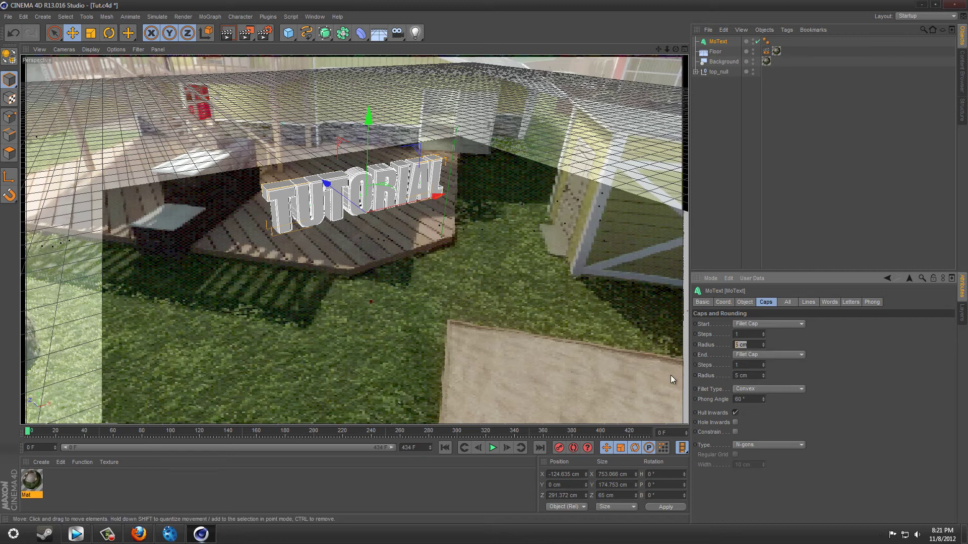
pyautogui.write('4')
pyautogui.moveTo(748, 375); pyautogui.dragTo(735, 376)
pyautogui.write('4')
pyautogui.moveTo(745, 335); pyautogui.dragTo(706, 336)
pyautogui.write('1')
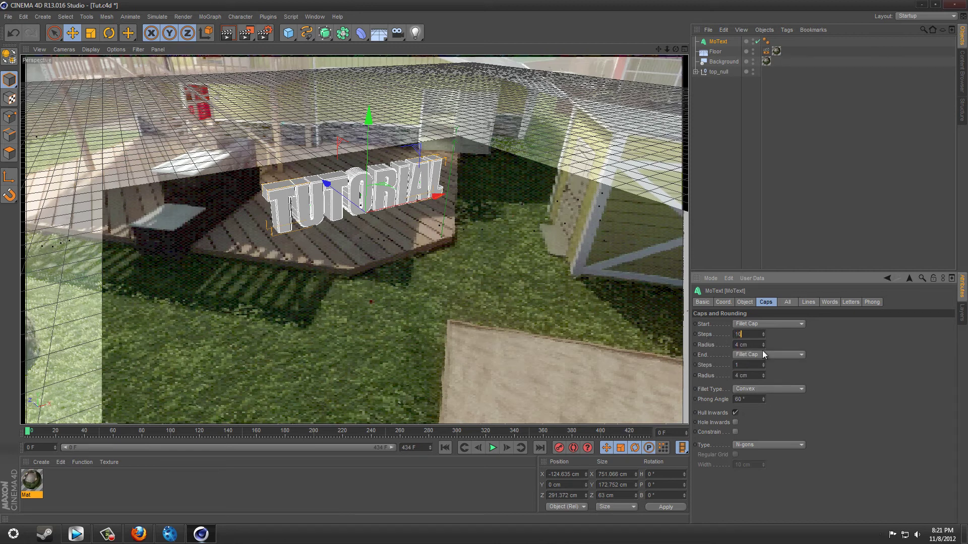
pyautogui.moveTo(737, 366); pyautogui.dragTo(710, 365)
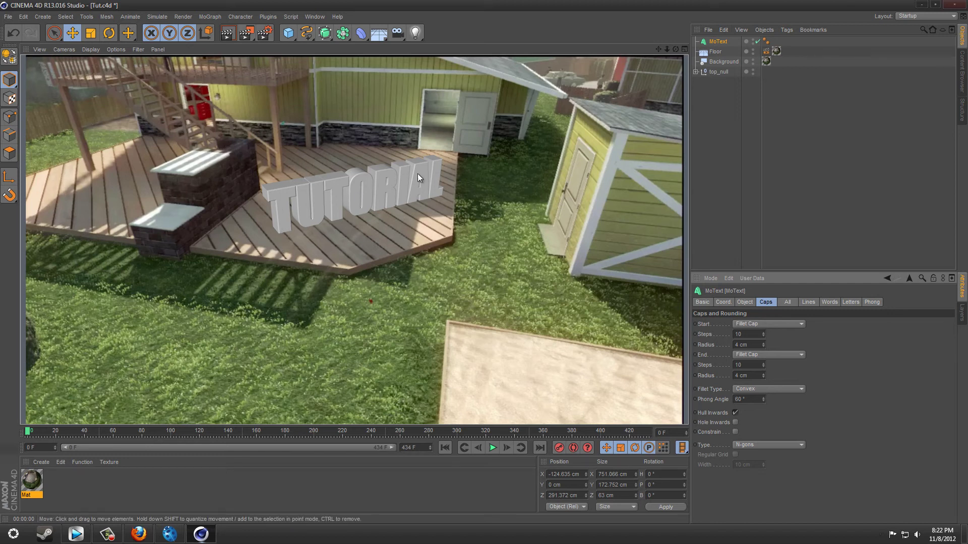
# Add an Omni light, move it above the scene to about Y 471 cm, Z -190 cm, and test-render the view
pyautogui.click(721, 40)
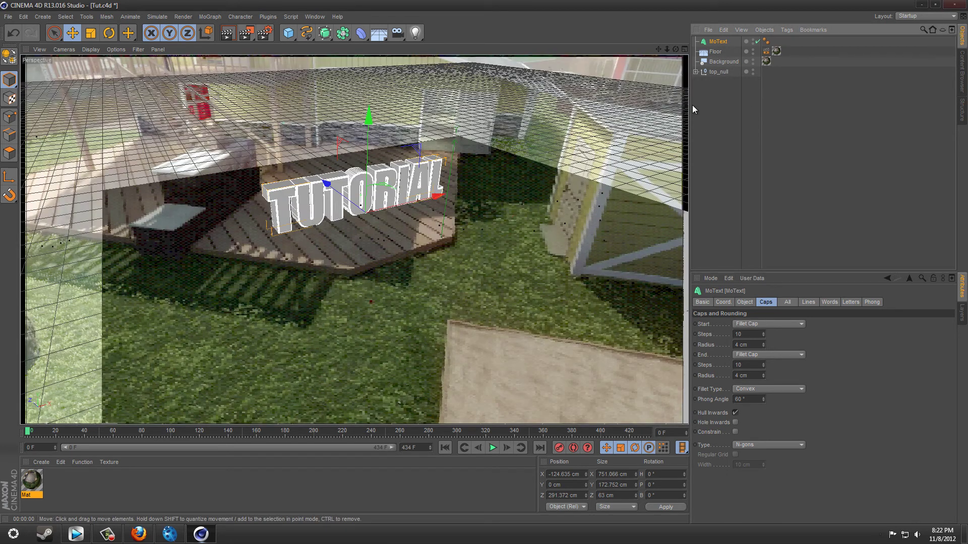
pyautogui.click(721, 87)
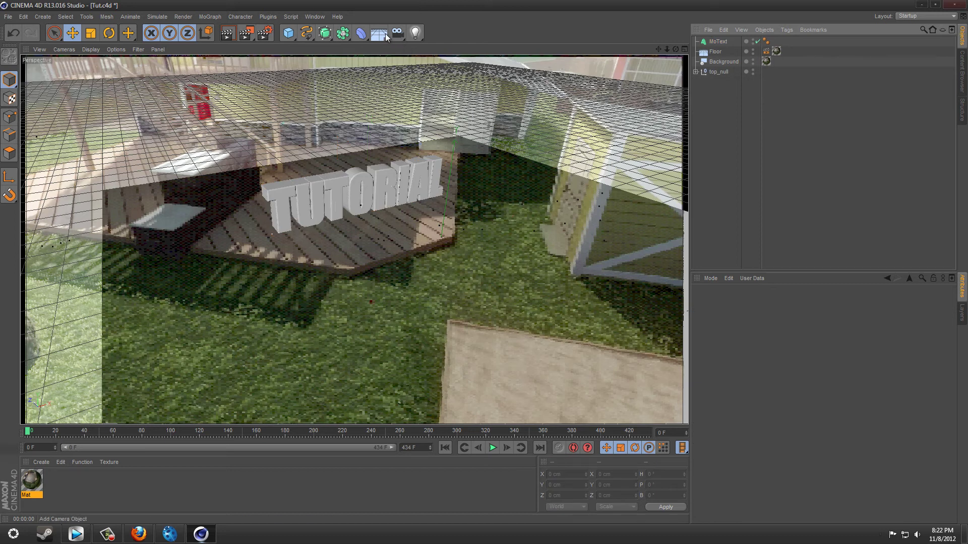
pyautogui.click(415, 33)
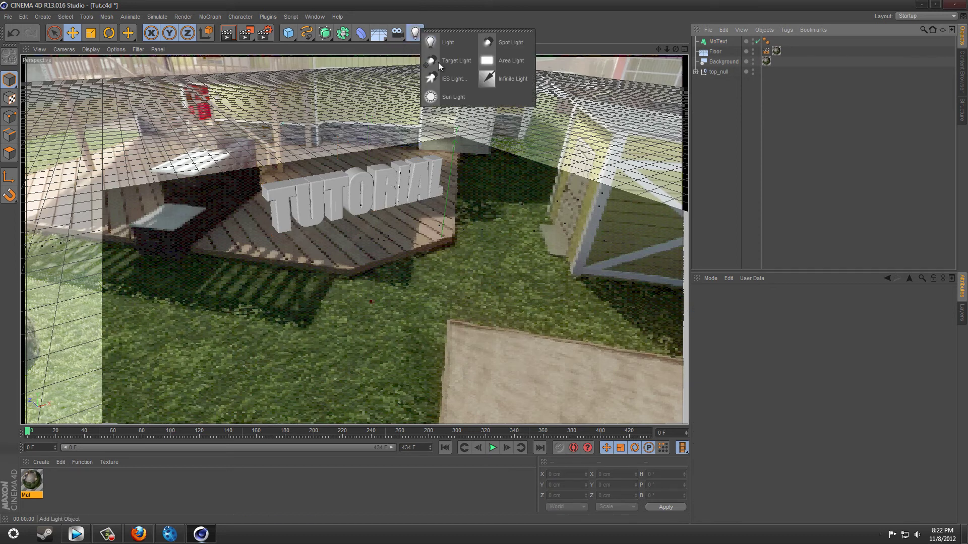
pyautogui.click(463, 44)
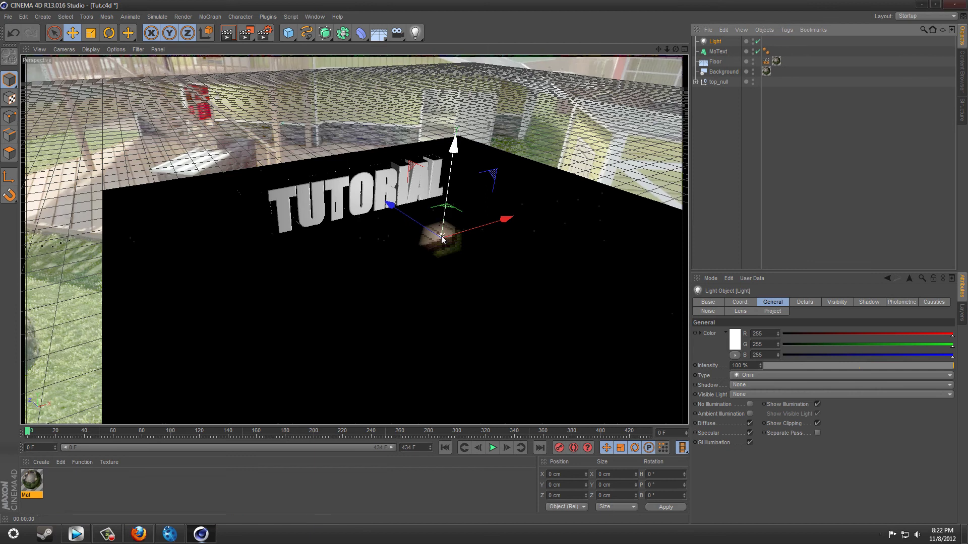
pyautogui.moveTo(443, 234); pyautogui.dragTo(467, 88)
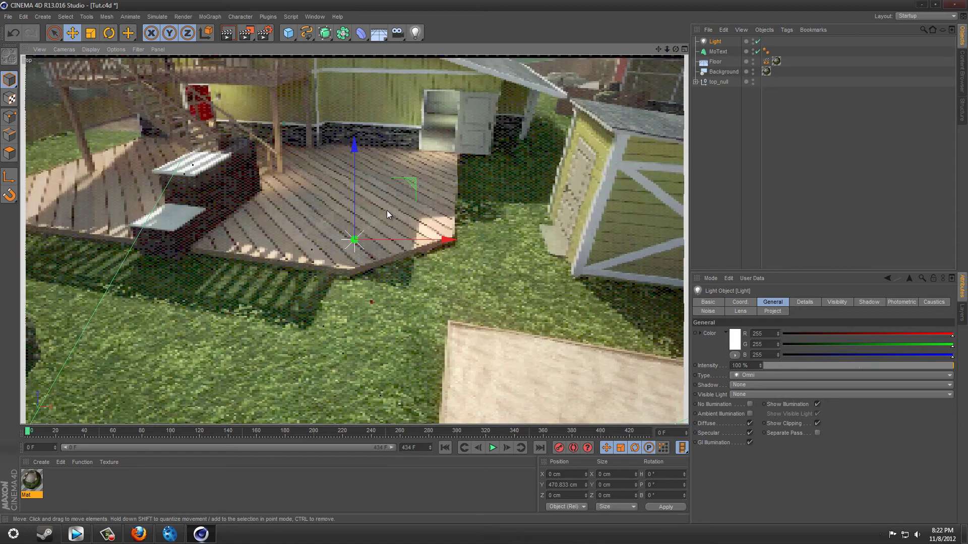
pyautogui.press('F3')
pyautogui.press('F1')
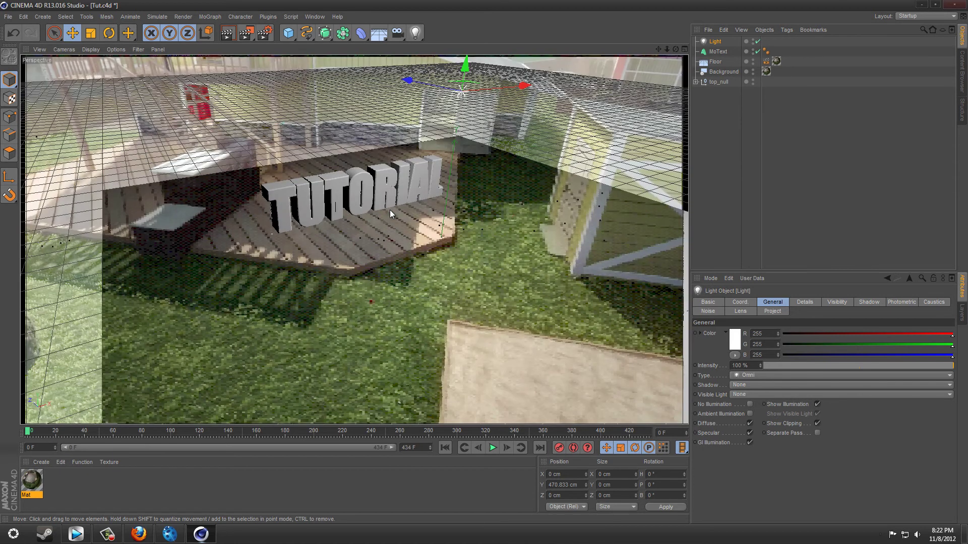
pyautogui.moveTo(409, 80); pyautogui.dragTo(455, 102)
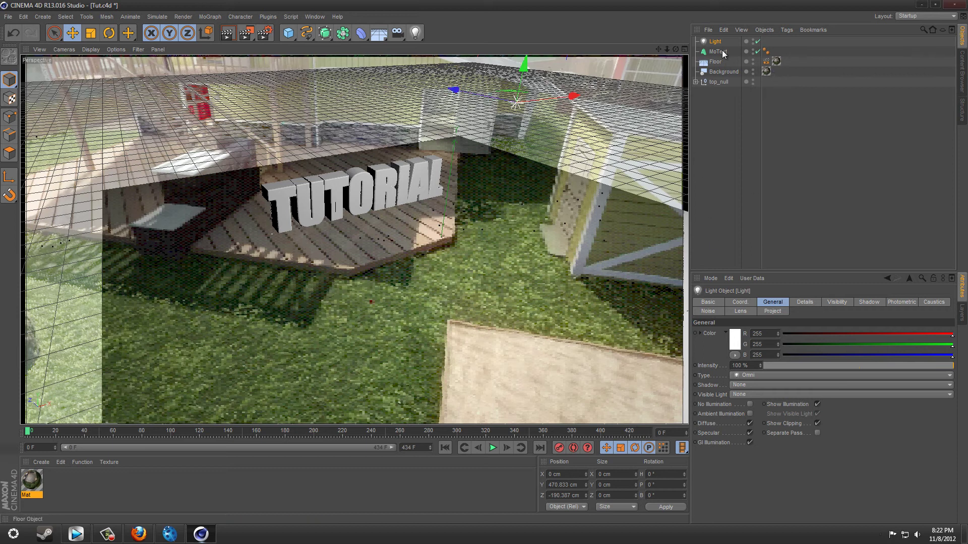
pyautogui.hotkey('ctrl', 'r')
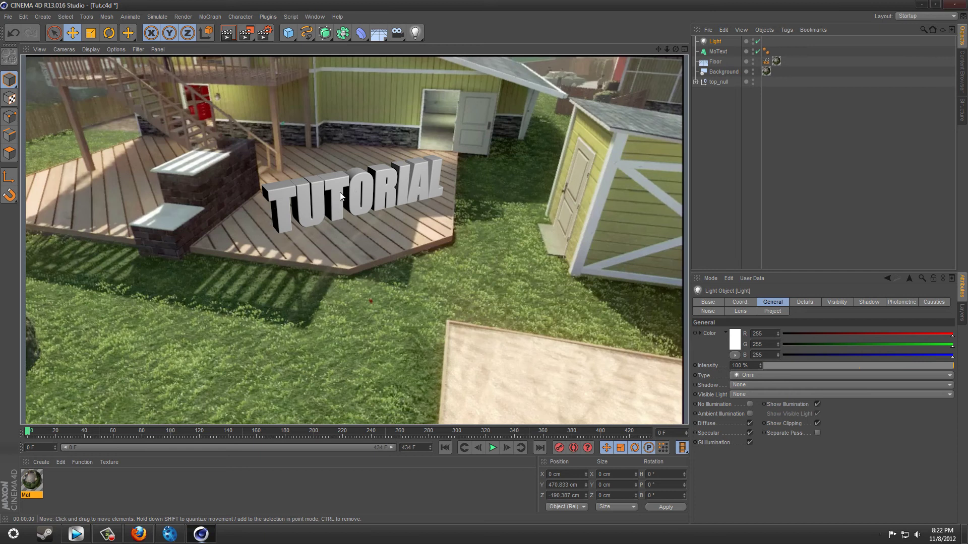
# Set the light's shadow to Shadow Maps (Soft) with 50% density and a shadow map resolution of 150
pyautogui.click(715, 43)
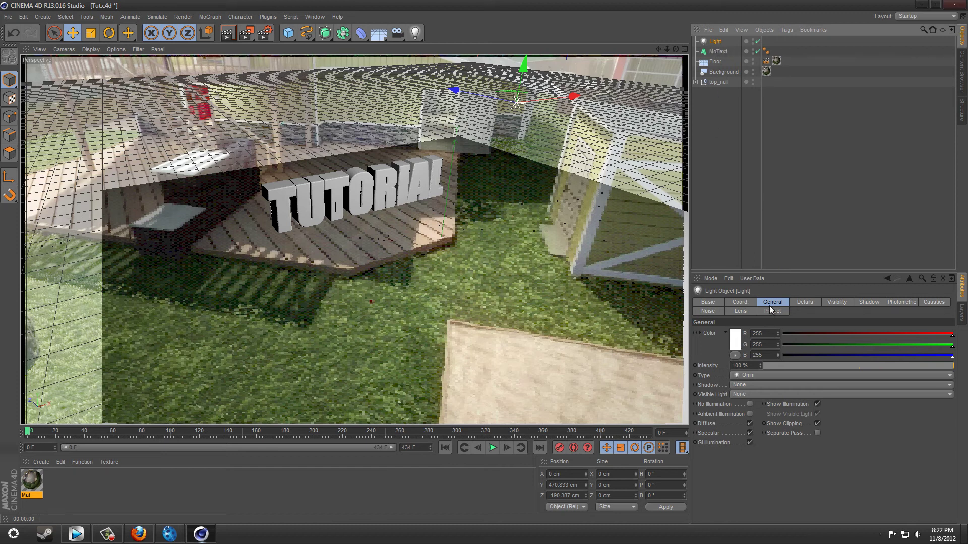
pyautogui.click(743, 385)
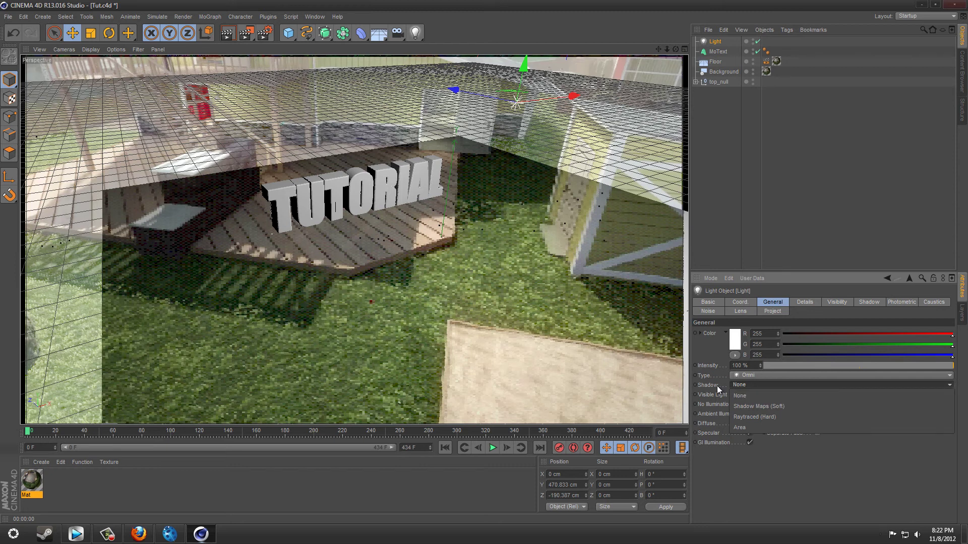
pyautogui.click(784, 407)
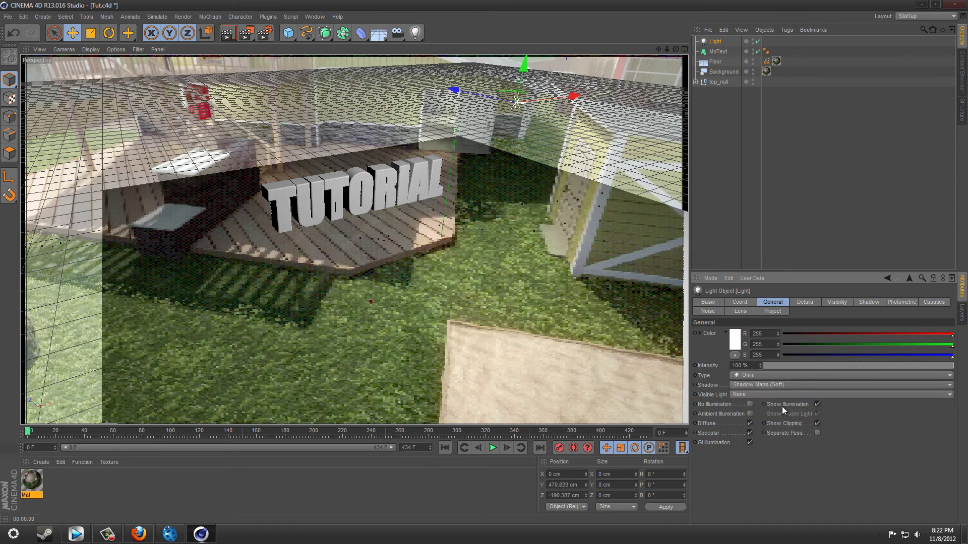
pyautogui.click(868, 304)
pyautogui.doubleClick(768, 347)
pyautogui.write('50')
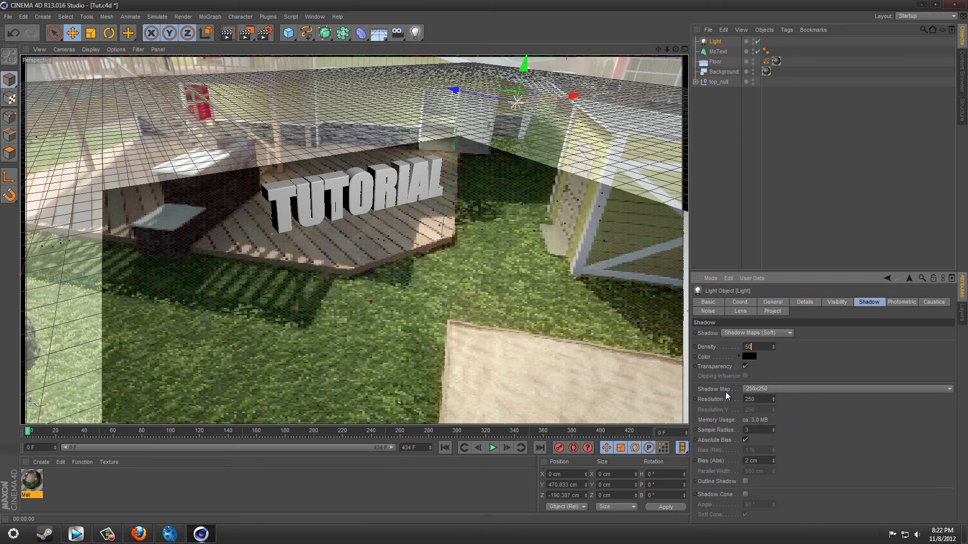
pyautogui.doubleClick(761, 400)
pyautogui.write('150')
pyautogui.press('Return')
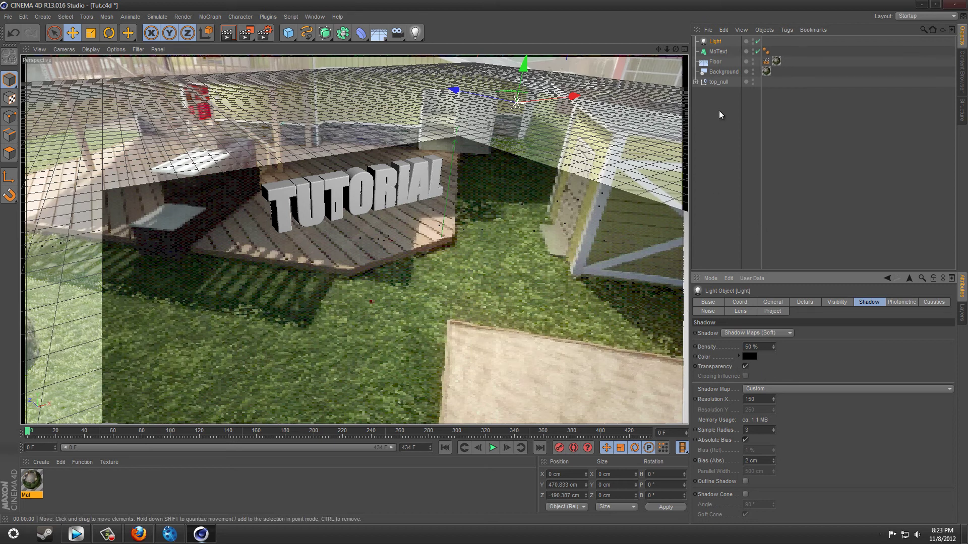
# Shift the light to about X -146 cm, and scale down the TUTORIAL text and move it to the deck's front edge
pyautogui.moveTo(567, 103); pyautogui.dragTo(525, 112)
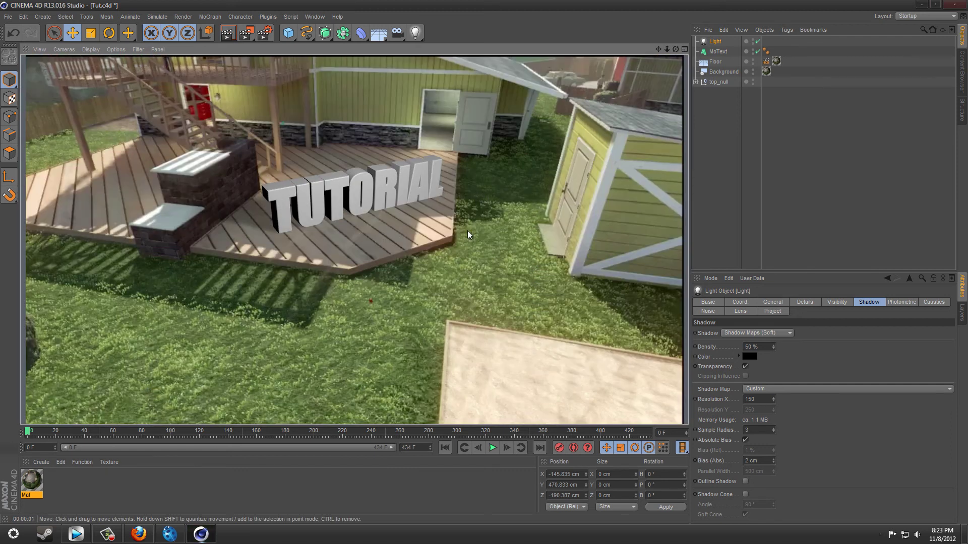
pyautogui.click(718, 52)
pyautogui.moveTo(326, 184); pyautogui.dragTo(383, 225)
pyautogui.press('t')
pyautogui.press('e')
pyautogui.moveTo(455, 209); pyautogui.dragTo(444, 212)
pyautogui.moveTo(335, 201); pyautogui.dragTo(348, 211)
# Reposition the light above the text at about X -46 cm, Z 38 cm
pyautogui.click(713, 47)
pyautogui.moveTo(423, 100); pyautogui.dragTo(374, 78)
pyautogui.moveTo(458, 89); pyautogui.dragTo(490, 87)
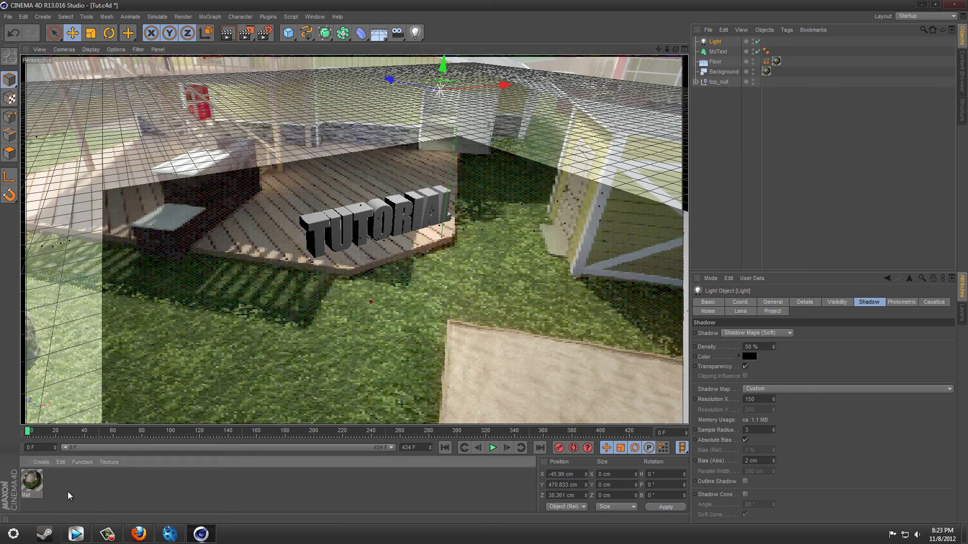
# Create a new material and enable its Reflection channel with a Fresnel texture
pyautogui.doubleClick(68, 484)
pyautogui.doubleClick(32, 480)
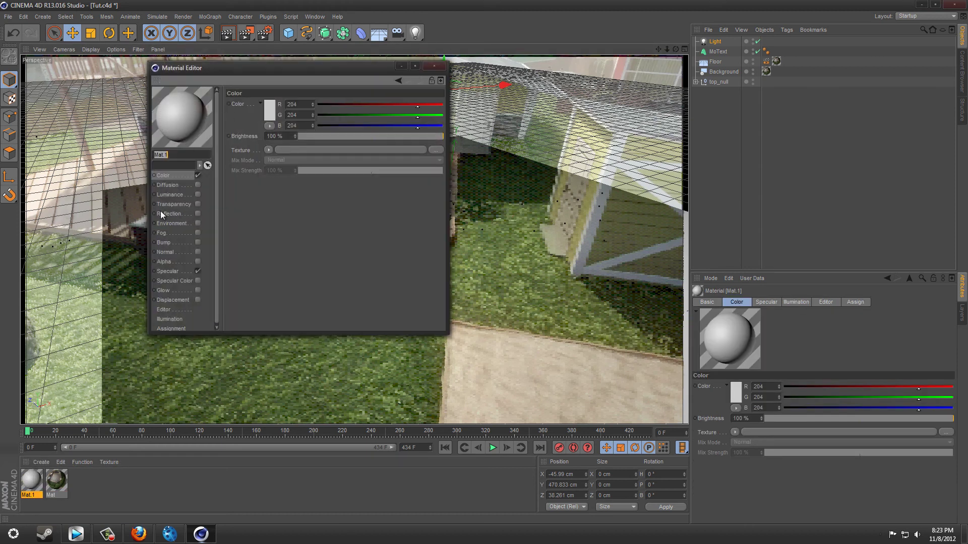
pyautogui.click(198, 214)
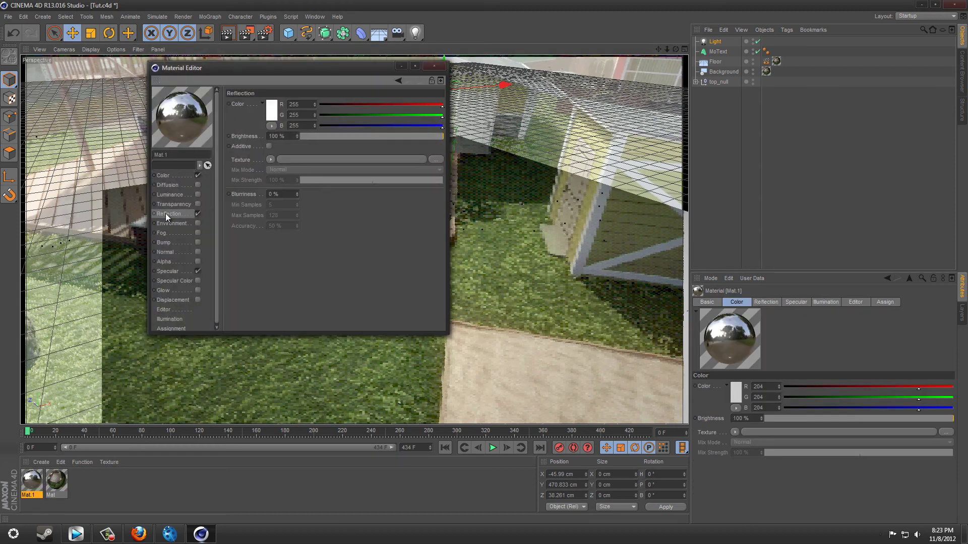
pyautogui.click(269, 159)
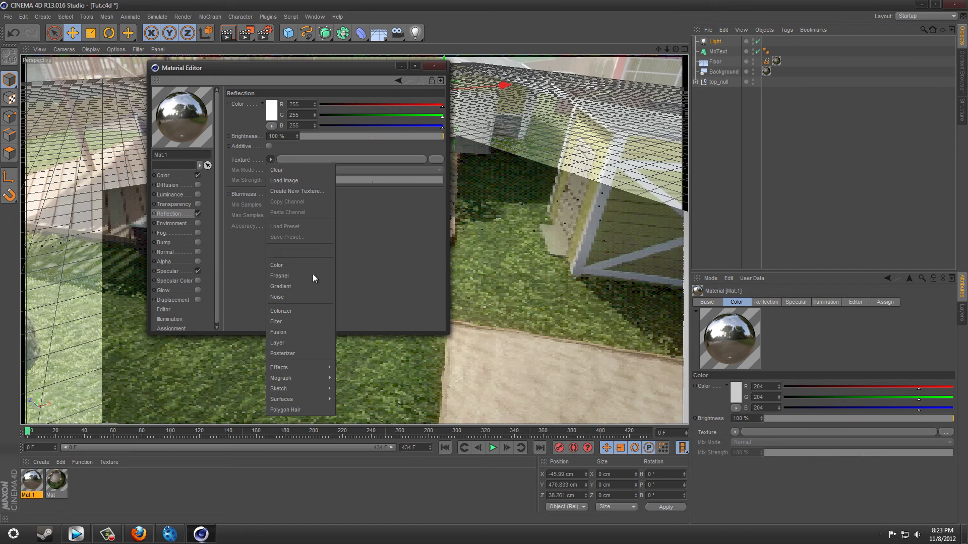
pyautogui.click(295, 275)
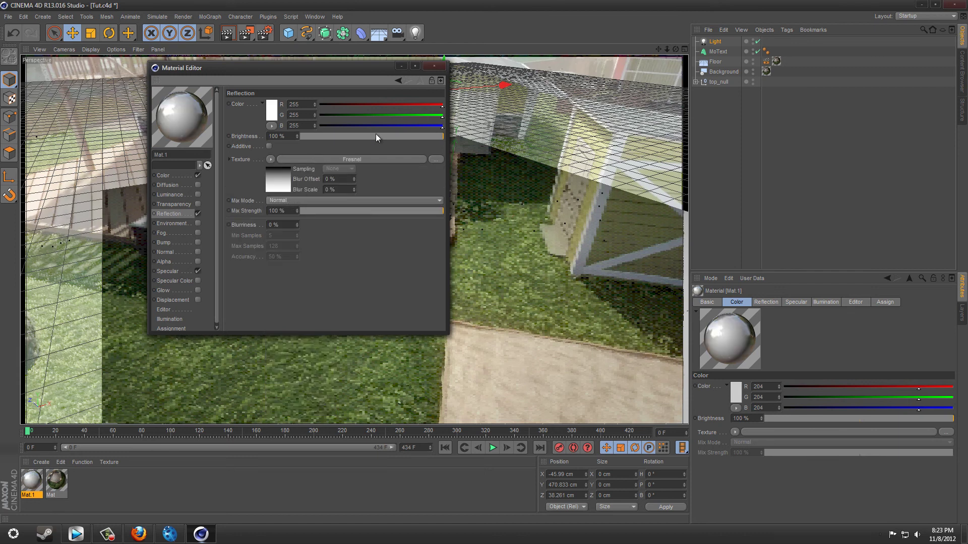
# Reduce the reflection's brightness and mix strength, apply the material to the MoText object, and test-render the view
pyautogui.moveTo(376, 135); pyautogui.dragTo(368, 138)
pyautogui.moveTo(339, 211); pyautogui.dragTo(325, 209)
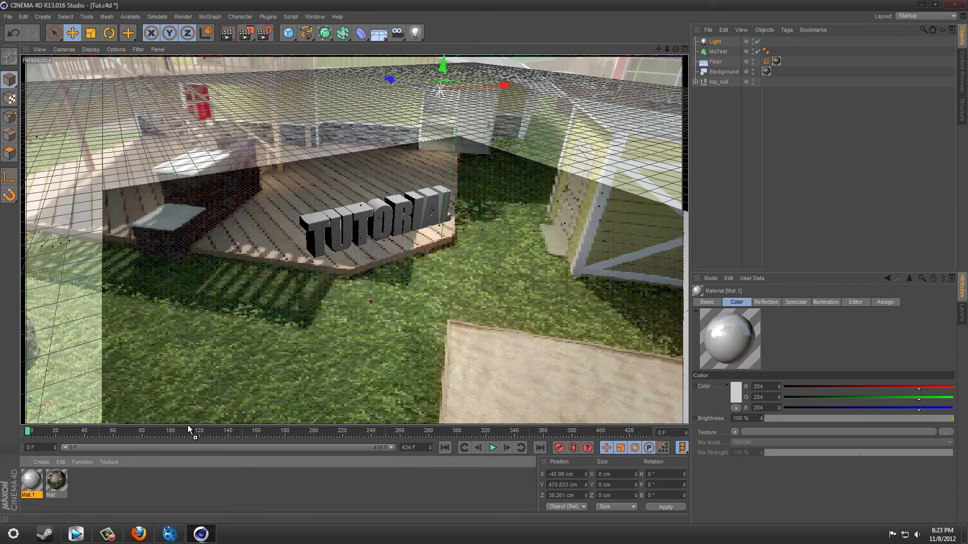
pyautogui.moveTo(720, 54); pyautogui.dragTo(719, 52)
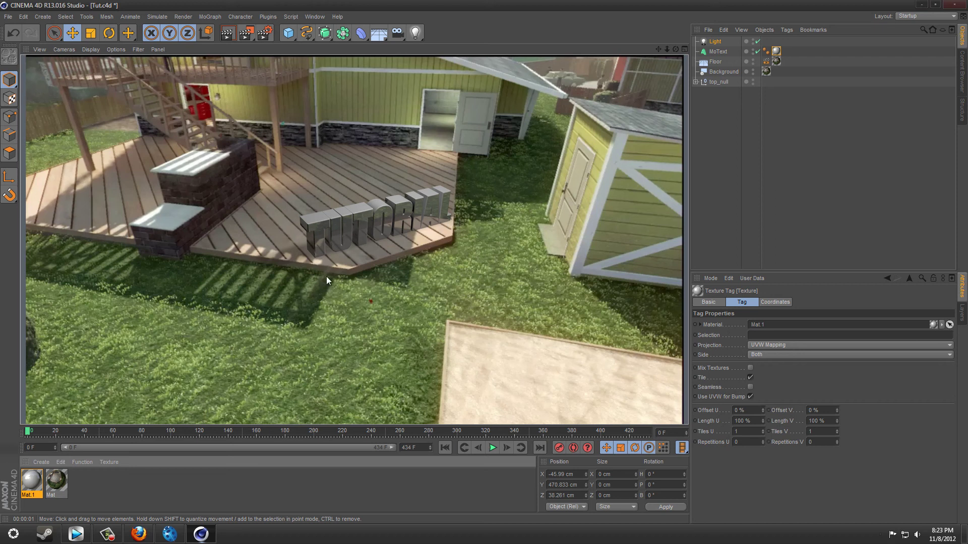
# Set the light's shadow density to 80% and its shadow map resolution to 225, and test-render the view
pyautogui.click(716, 42)
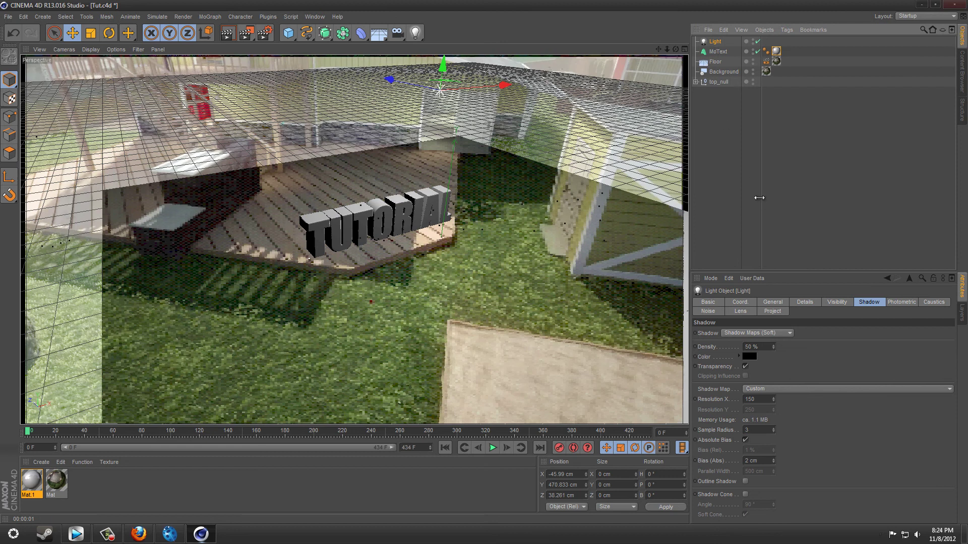
pyautogui.click(756, 347)
pyautogui.write('80')
pyautogui.press('Tab')
pyautogui.write('2')
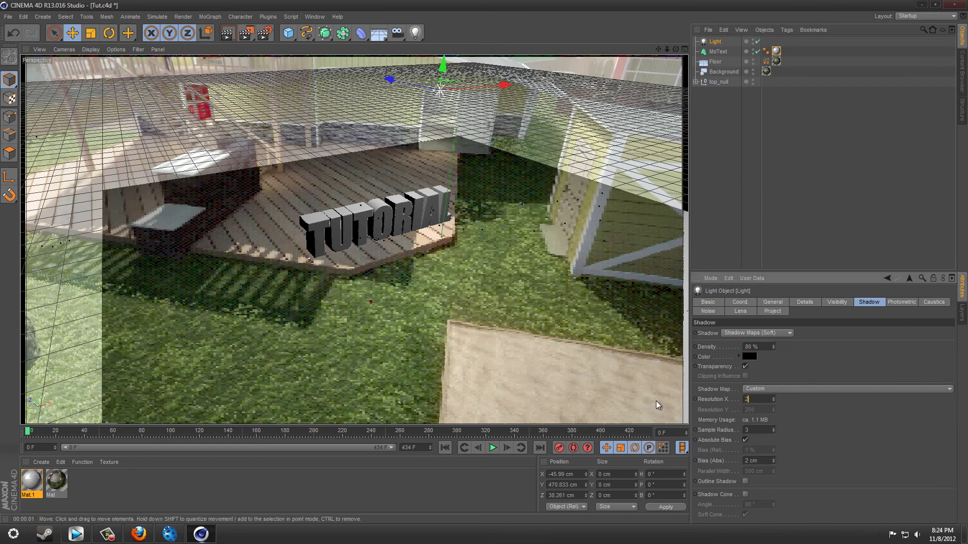
pyautogui.write('25')
pyautogui.press('Return')
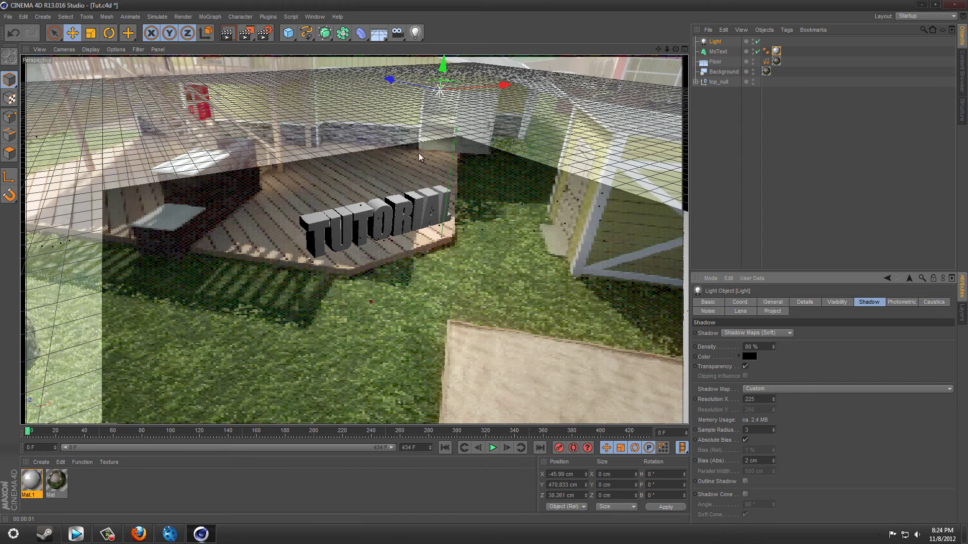
pyautogui.click(228, 34)
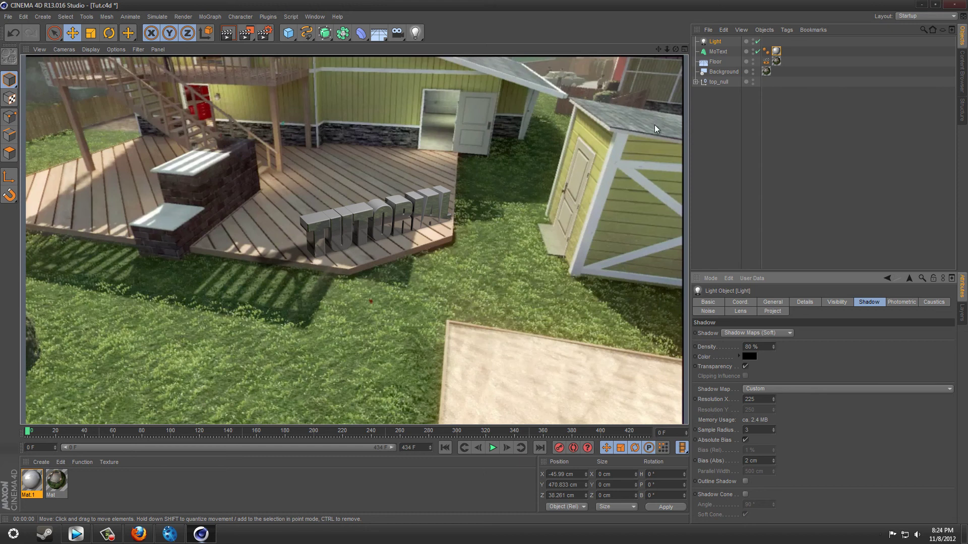
# Move the light to about X -570 cm, Z 223 cm, test-render the view, and scrub the animation back to frame 0
pyautogui.click(715, 41)
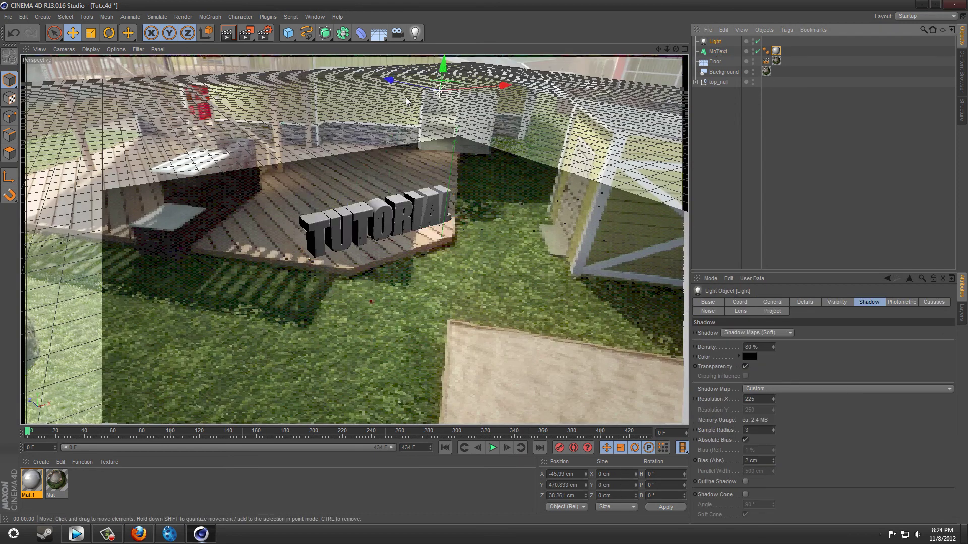
pyautogui.moveTo(389, 79); pyautogui.dragTo(252, 108)
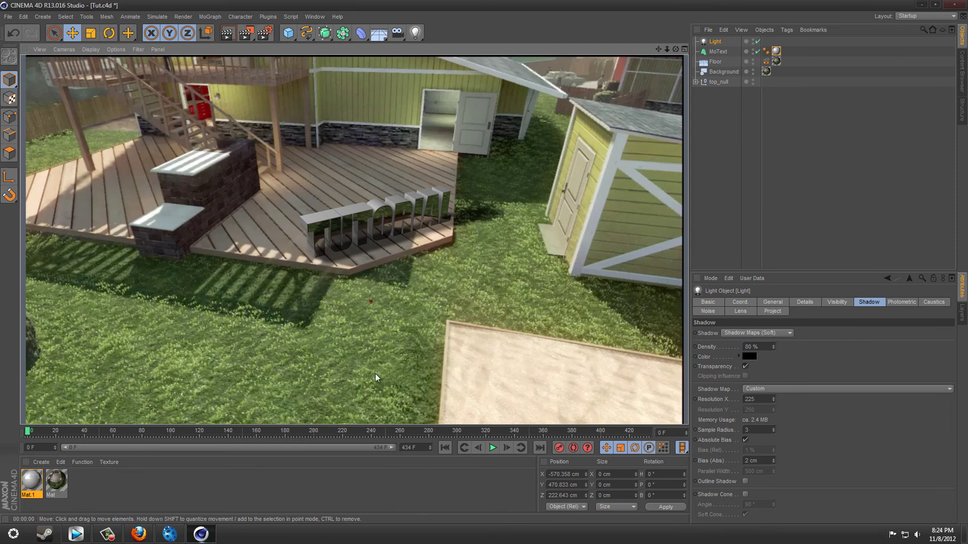
pyautogui.moveTo(523, 428); pyautogui.dragTo(26, 433)
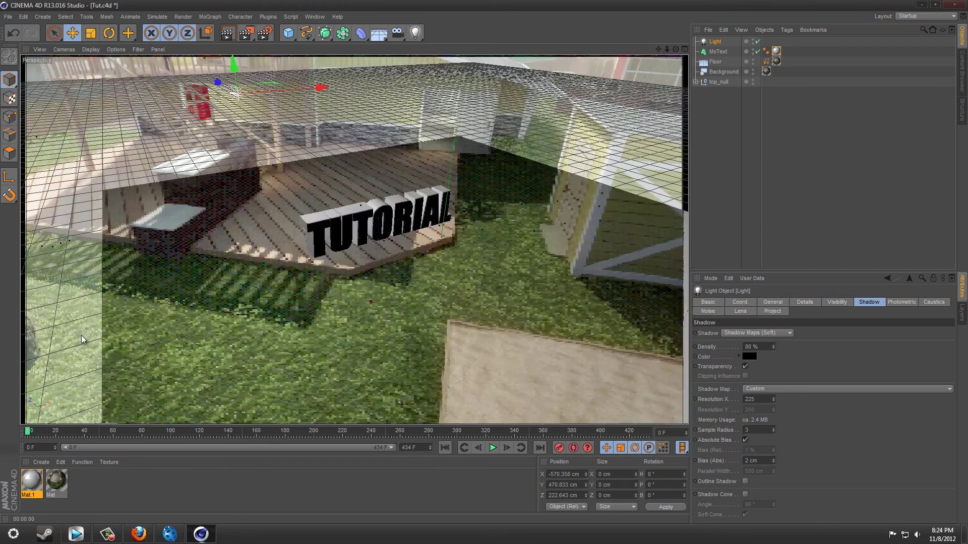
# Open the render settings and set the output frame range to All Frames
pyautogui.click(265, 33)
pyautogui.moveTo(180, 21); pyautogui.dragTo(281, 54)
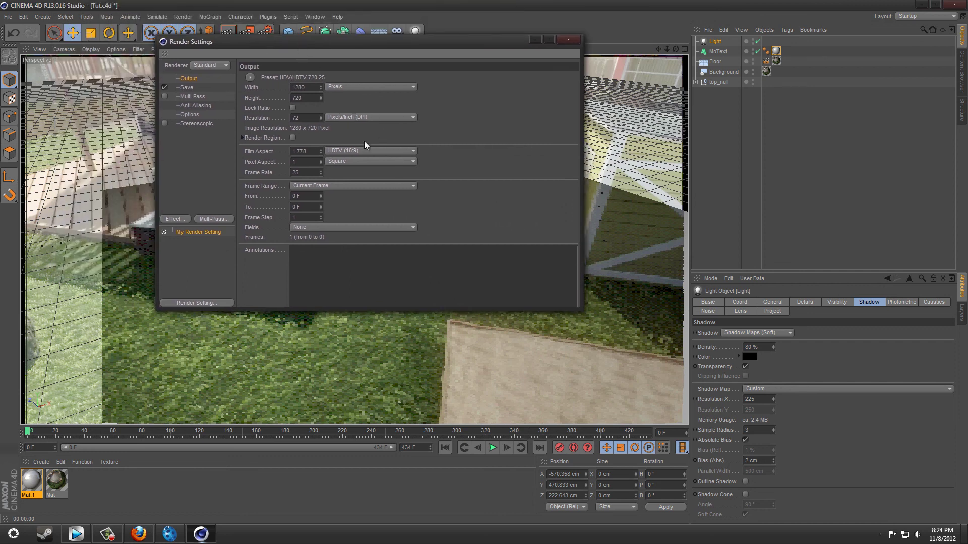
pyautogui.click(309, 186)
pyautogui.click(332, 216)
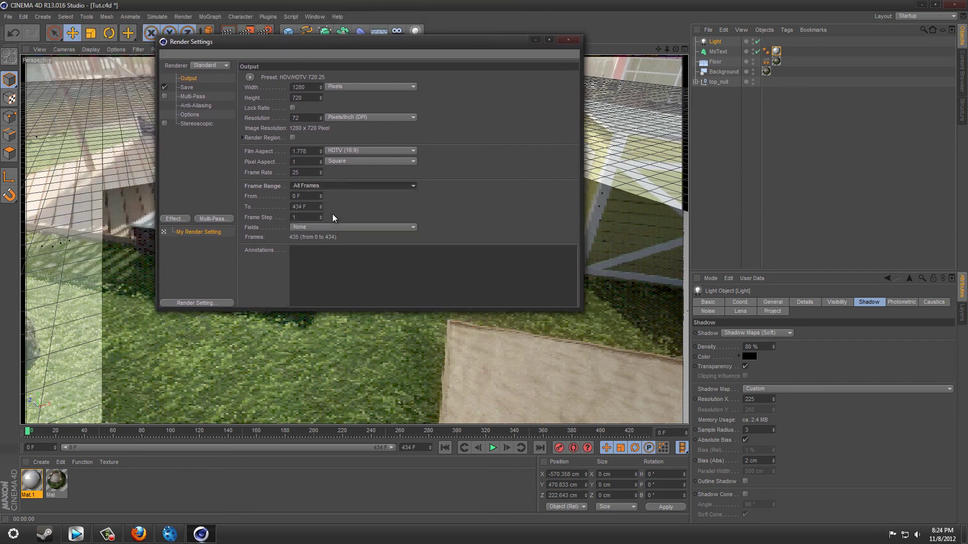
# Set the render's anti-aliasing to Best with a minimum level of 1x1
pyautogui.click(188, 104)
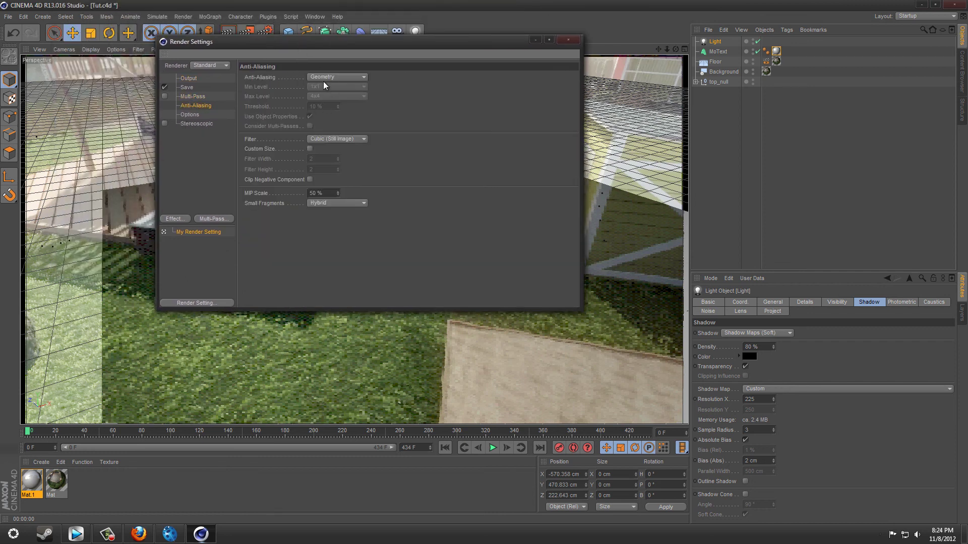
pyautogui.click(323, 77)
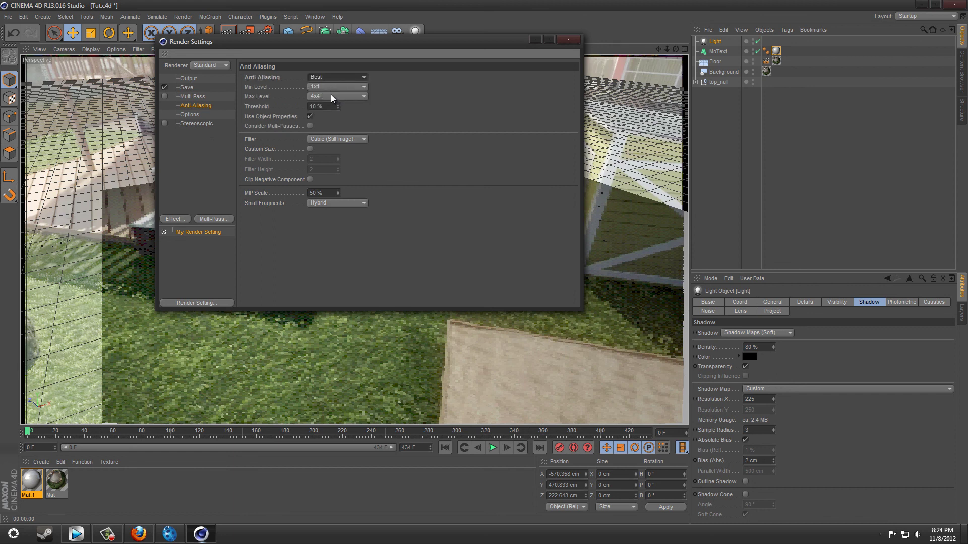
pyautogui.click(327, 86)
pyautogui.click(365, 86)
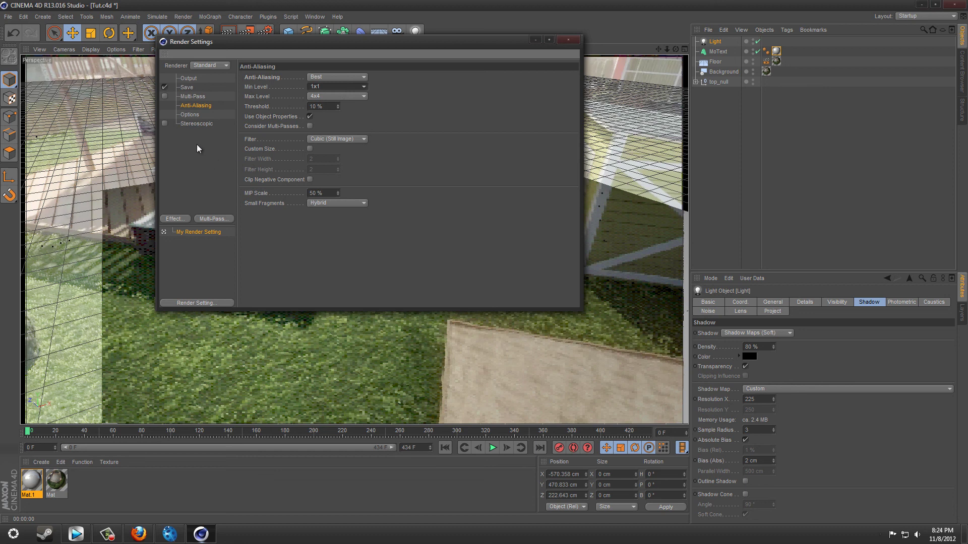
# Add the Ambient Occlusion effect to the render settings, check the Save options, and close the settings
pyautogui.click(174, 219)
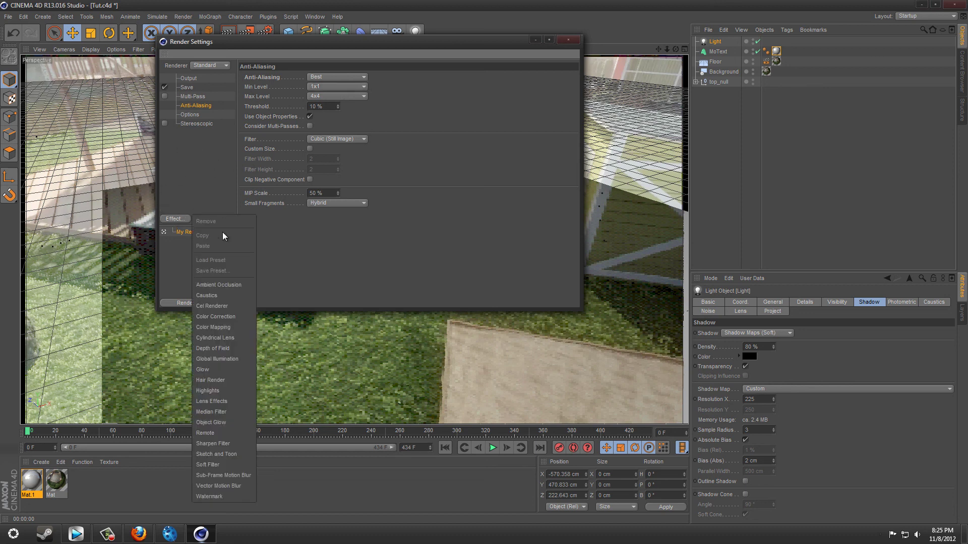
pyautogui.click(232, 281)
pyautogui.click(185, 146)
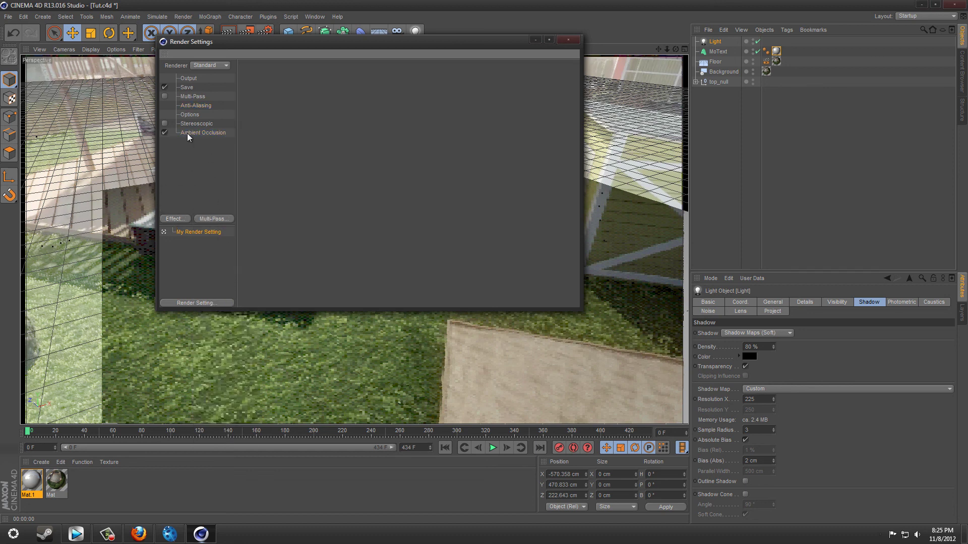
pyautogui.click(188, 79)
pyautogui.click(186, 88)
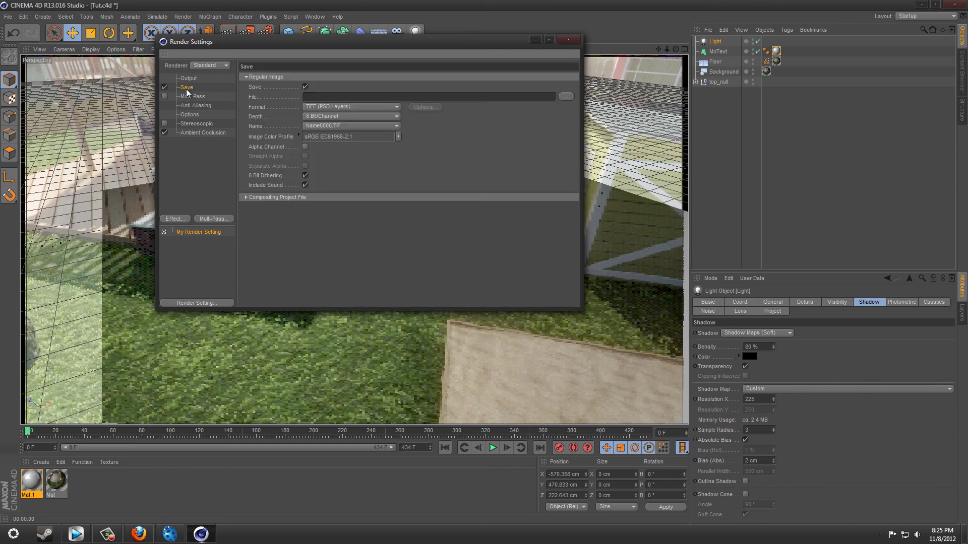
pyautogui.click(565, 43)
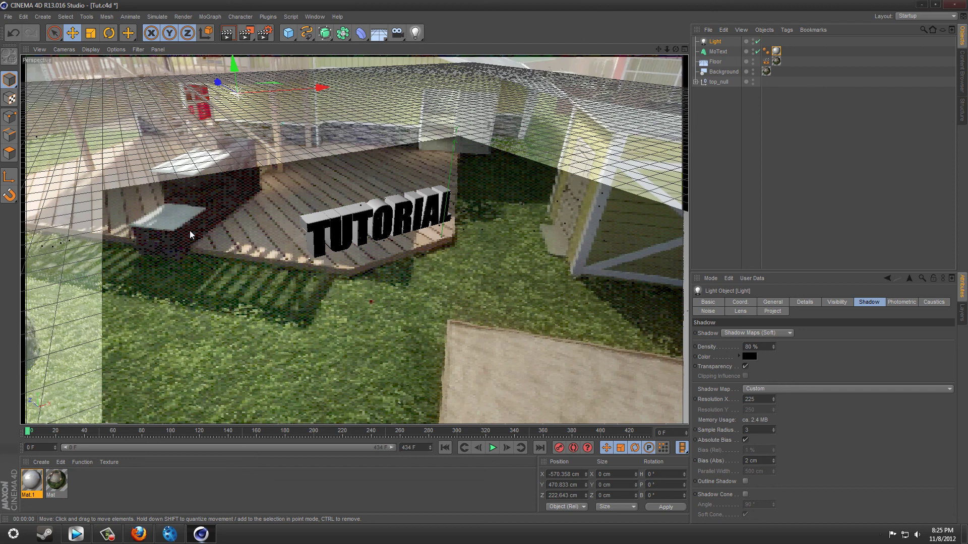